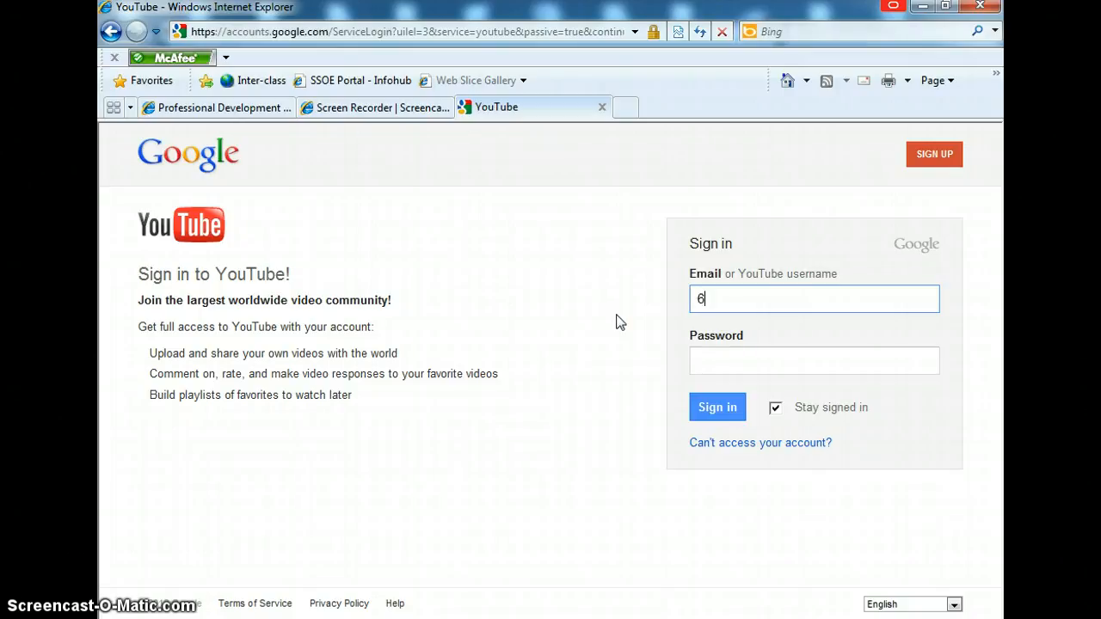
# Step: Sign in to YouTube with the account username and password, keeping Stay signed in checked
pyautogui.press('Tab')
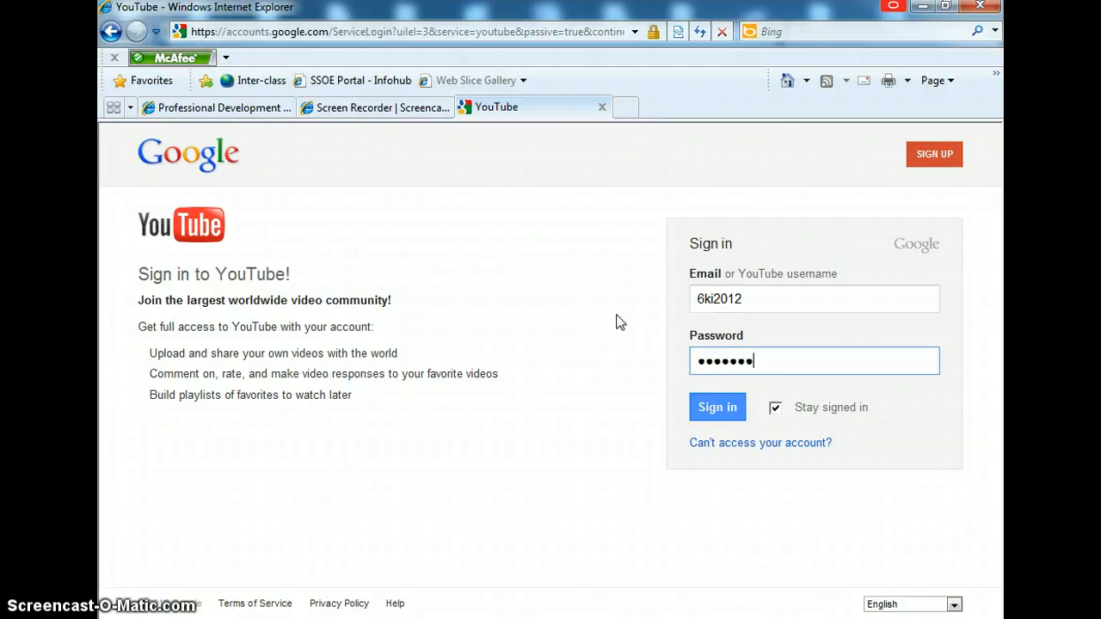
pyautogui.click(776, 408)
pyautogui.click(735, 420)
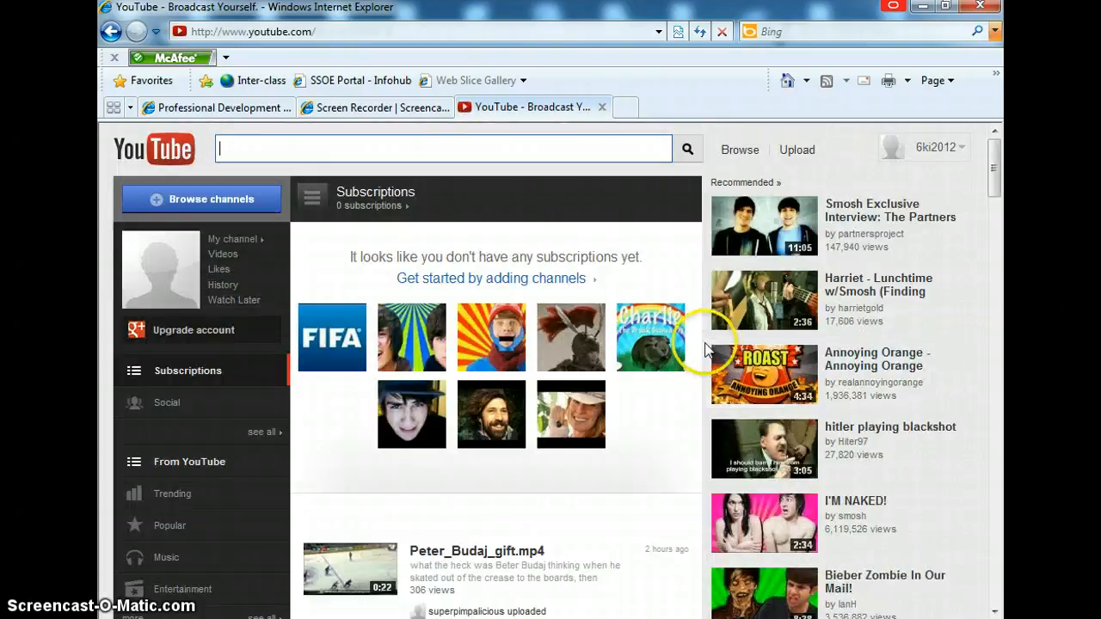
# Step: Open the Video Manager from the account menu and open the video Glenn's screencast.avi
pyautogui.click(967, 153)
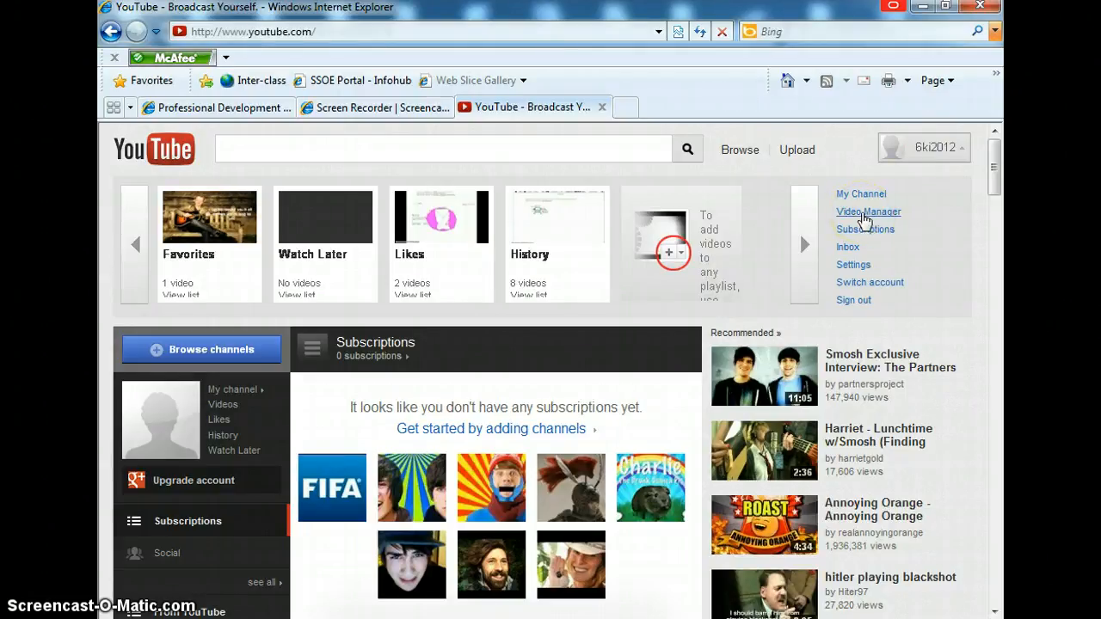
pyautogui.click(863, 213)
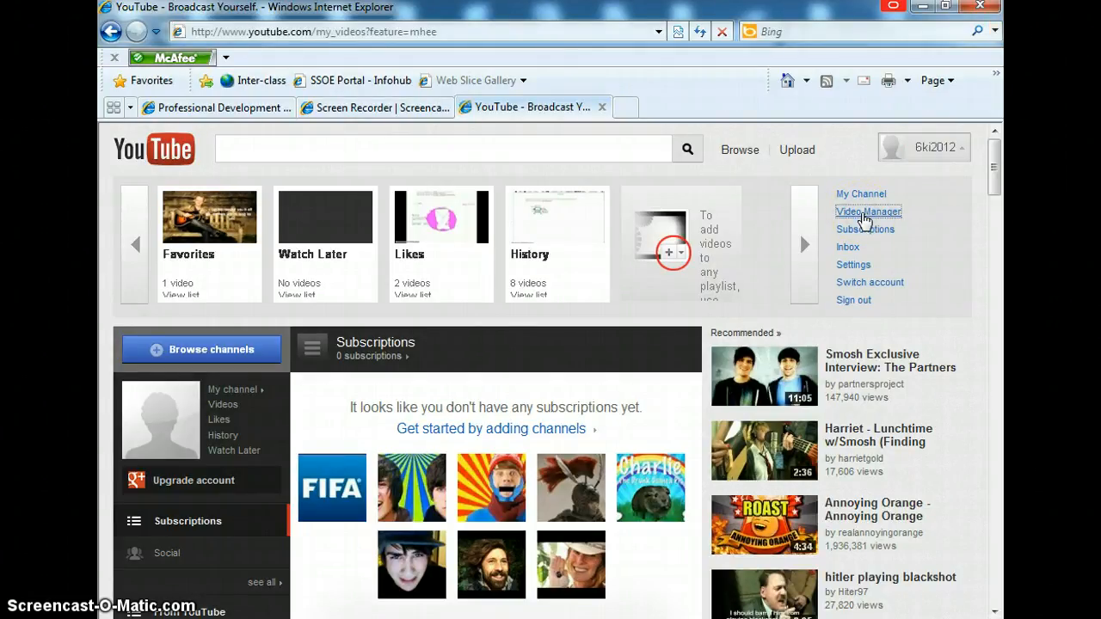
pyautogui.scroll(-3, 636, 439)
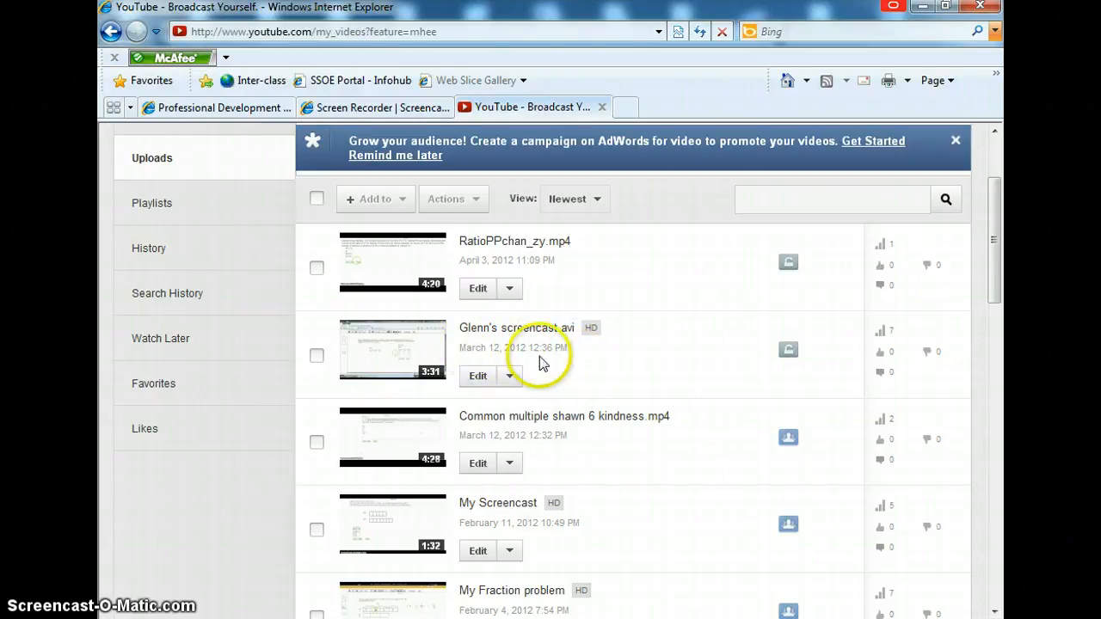
pyautogui.click(386, 357)
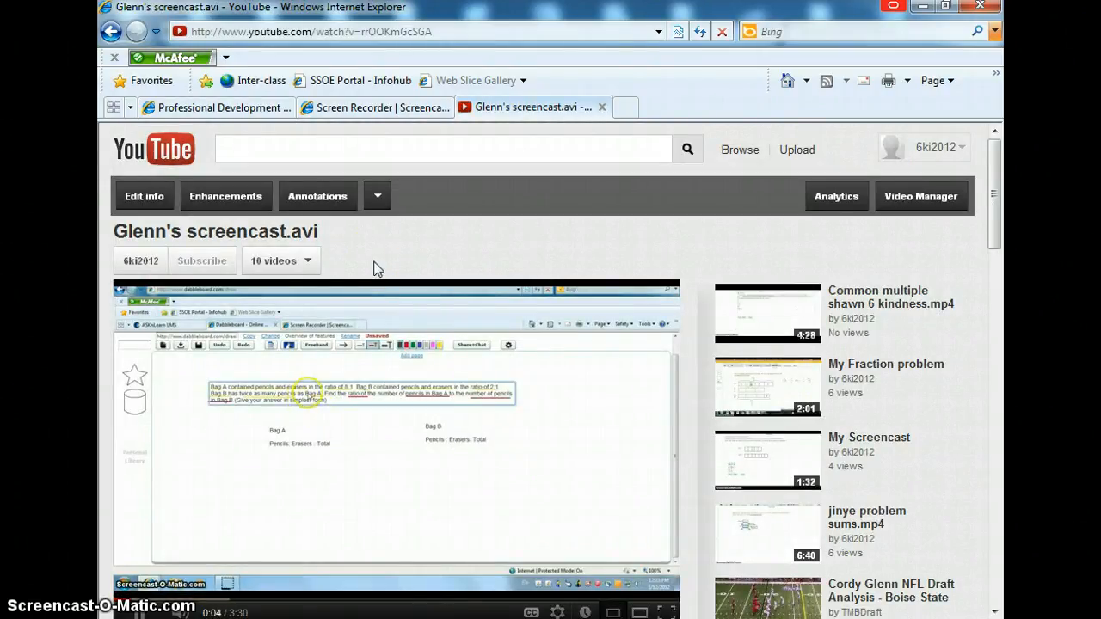
pyautogui.press('XF86AudioLowerVolume')
pyautogui.press('XF86AudioLowerVolume')
pyautogui.press('XF86AudioLowerVolume')
pyautogui.press('XF86AudioLowerVolume')
pyautogui.press('XF86AudioLowerVolume')
pyautogui.press('XF86AudioLowerVolume')
pyautogui.press('XF86AudioLowerVolume')
pyautogui.press('XF86AudioLowerVolume')
pyautogui.press('XF86AudioLowerVolume')
pyautogui.press('XF86AudioLowerVolume')
pyautogui.press('XF86AudioLowerVolume')
pyautogui.press('XF86AudioLowerVolume')
pyautogui.press('XF86AudioLowerVolume')
pyautogui.press('XF86AudioLowerVolume')
pyautogui.press('XF86AudioLowerVolume')
pyautogui.press('XF86AudioLowerVolume')
pyautogui.press('XF86AudioLowerVolume')
pyautogui.press('XF86AudioLowerVolume')
pyautogui.press('XF86AudioLowerVolume')
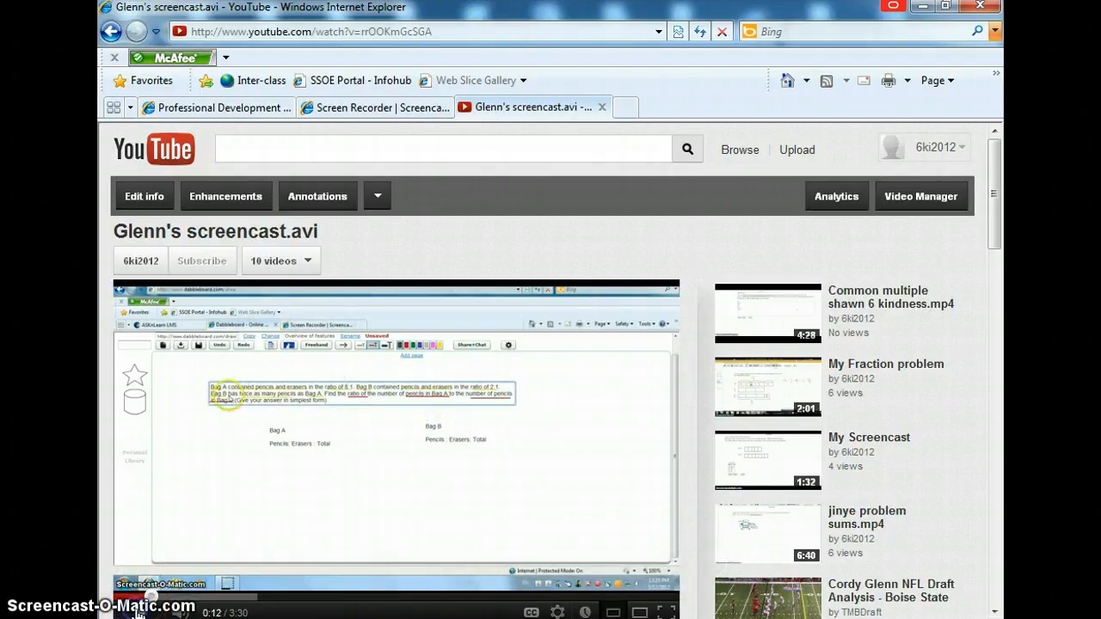
# Step: Open the video's Annotations editor and play the video up to about 0:20
pyautogui.click(323, 209)
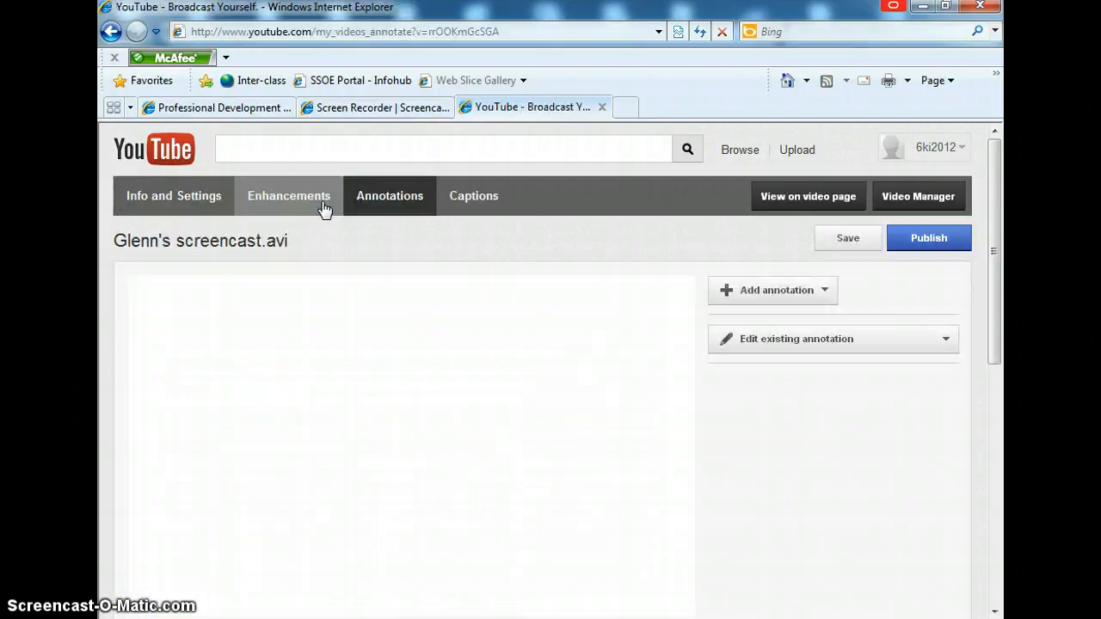
pyautogui.scroll(-1, 822, 462)
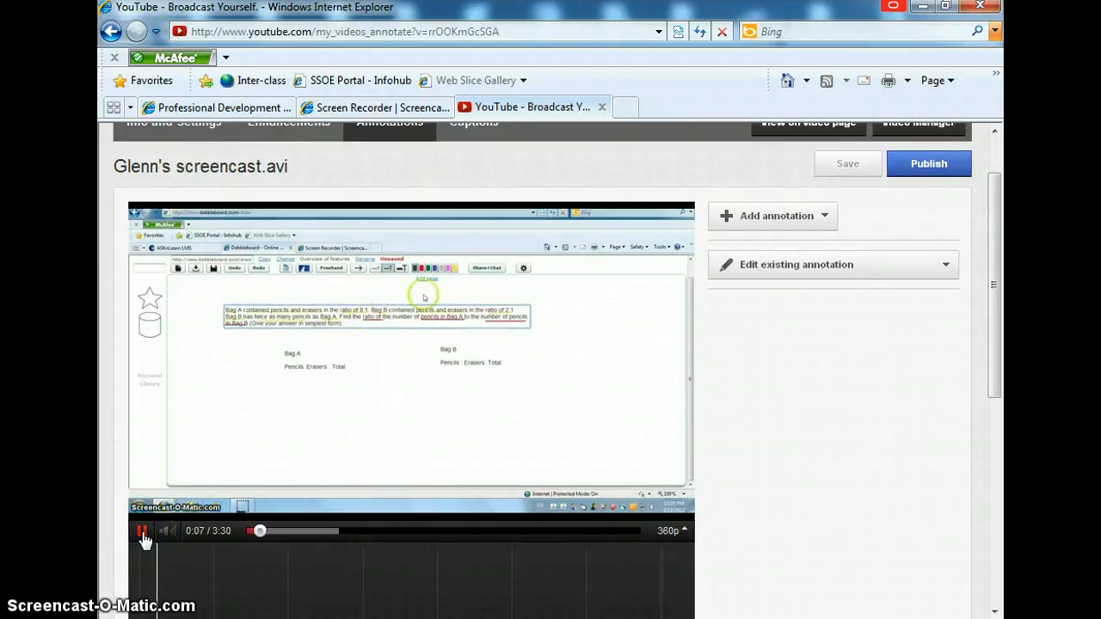
pyautogui.click(144, 532)
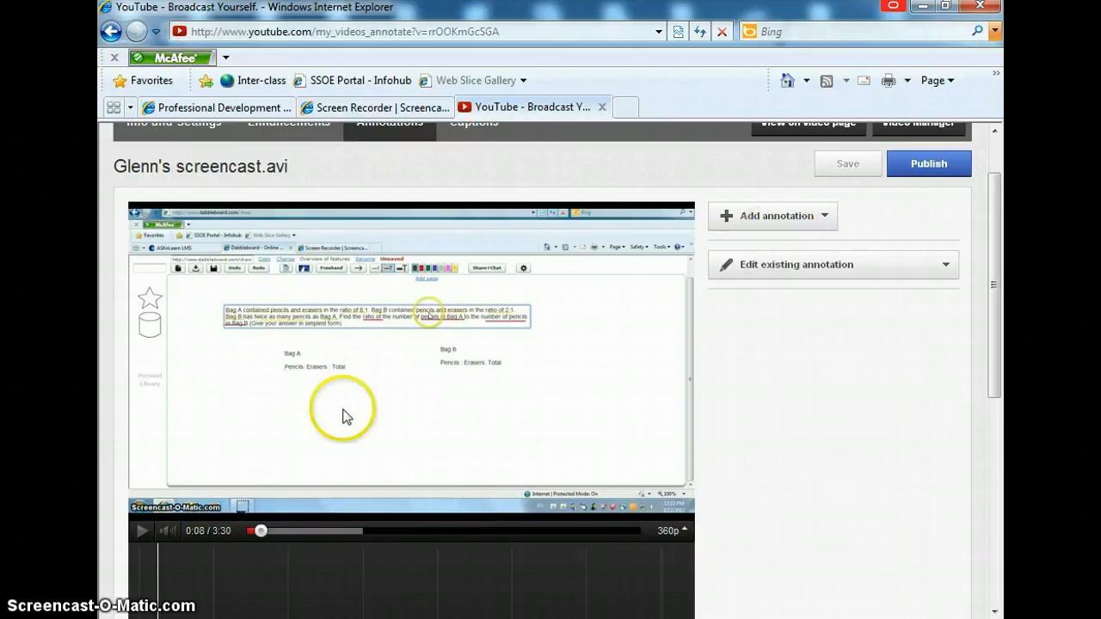
pyautogui.click(143, 533)
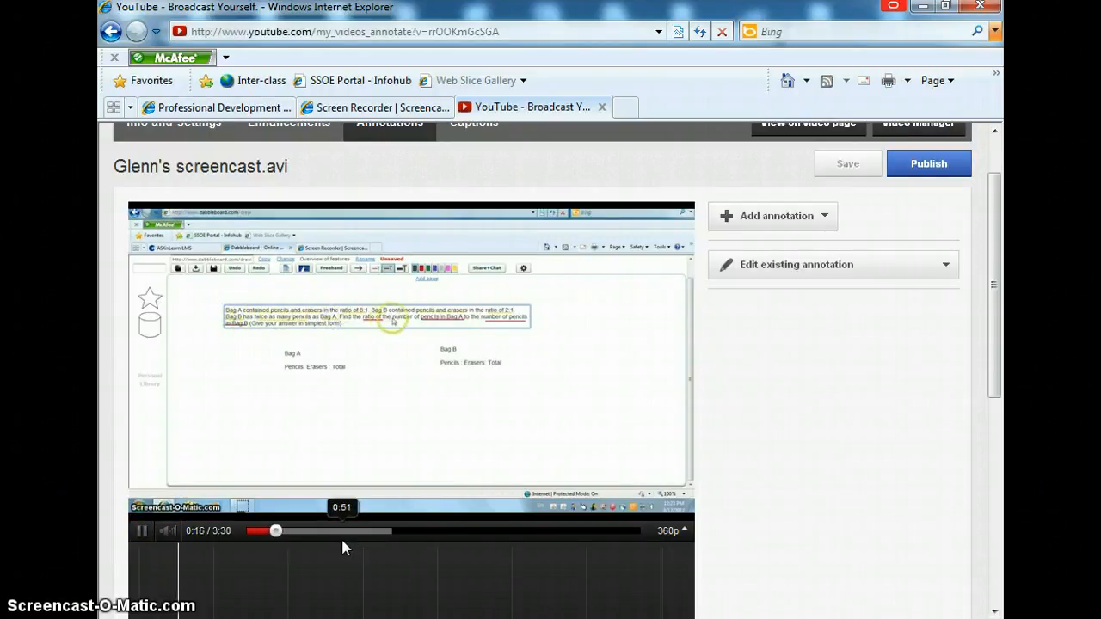
pyautogui.click(143, 533)
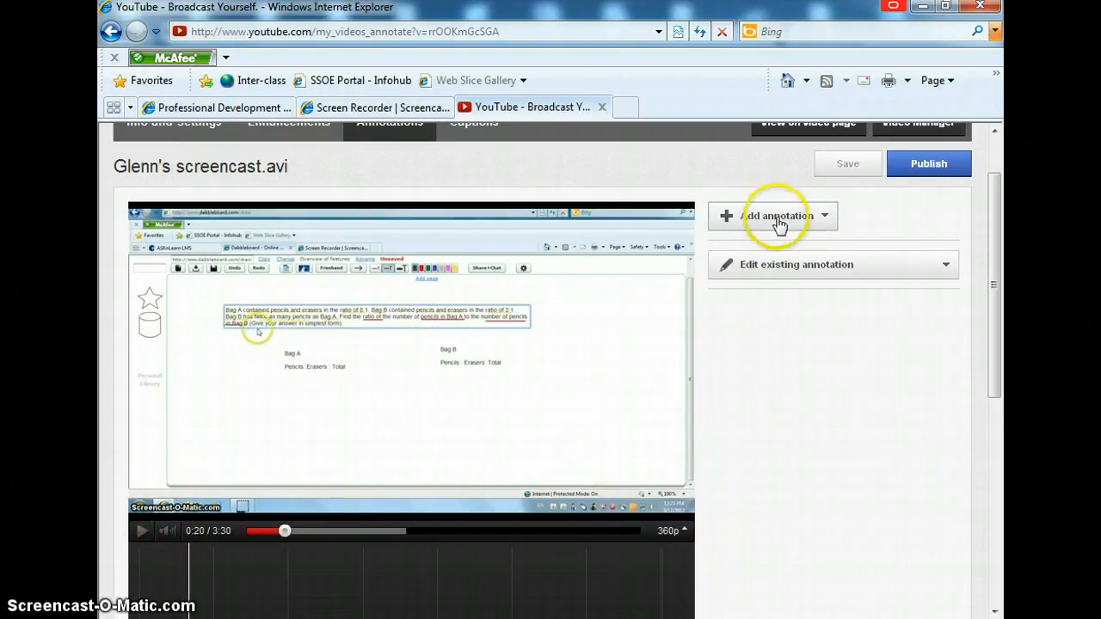
# Step: Add a speech bubble annotation at 0:20 and place the cursor in its text box
pyautogui.click(822, 220)
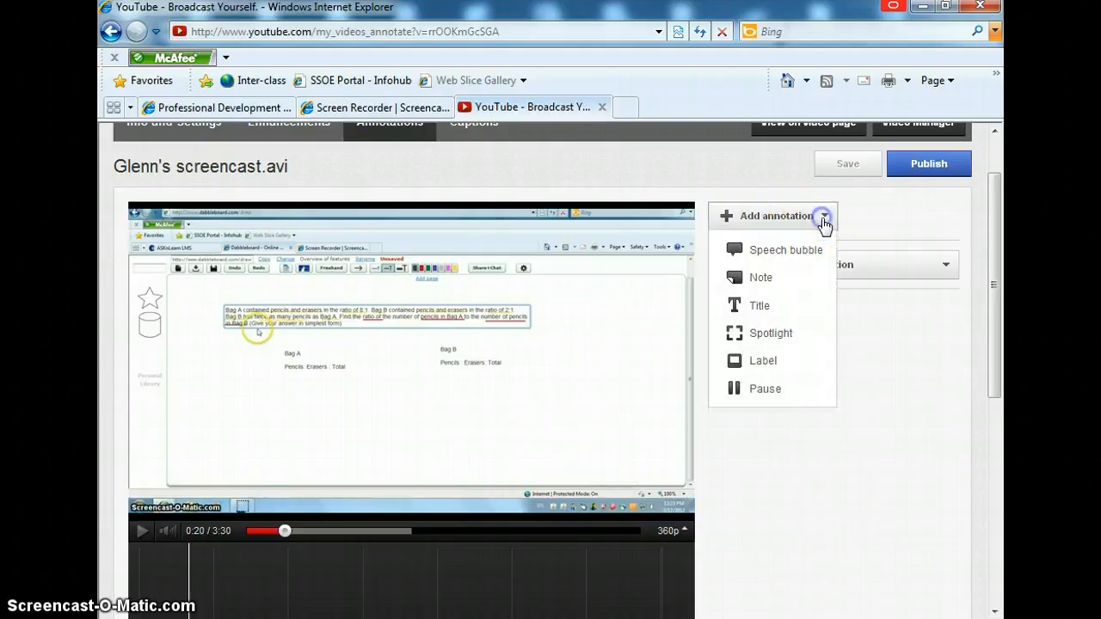
pyautogui.click(778, 256)
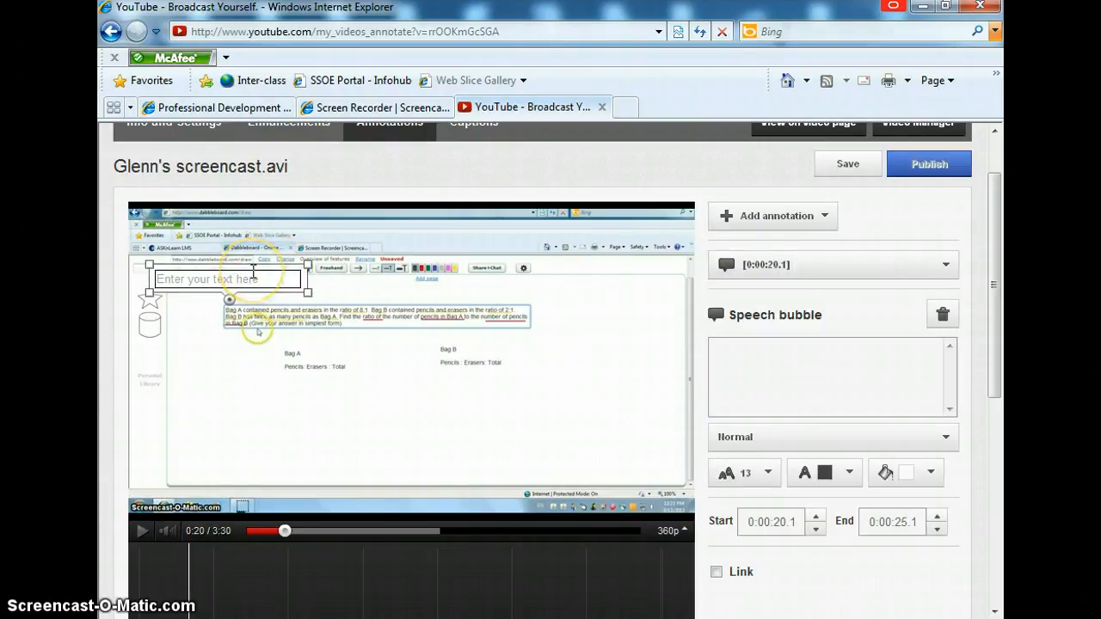
pyautogui.click(250, 281)
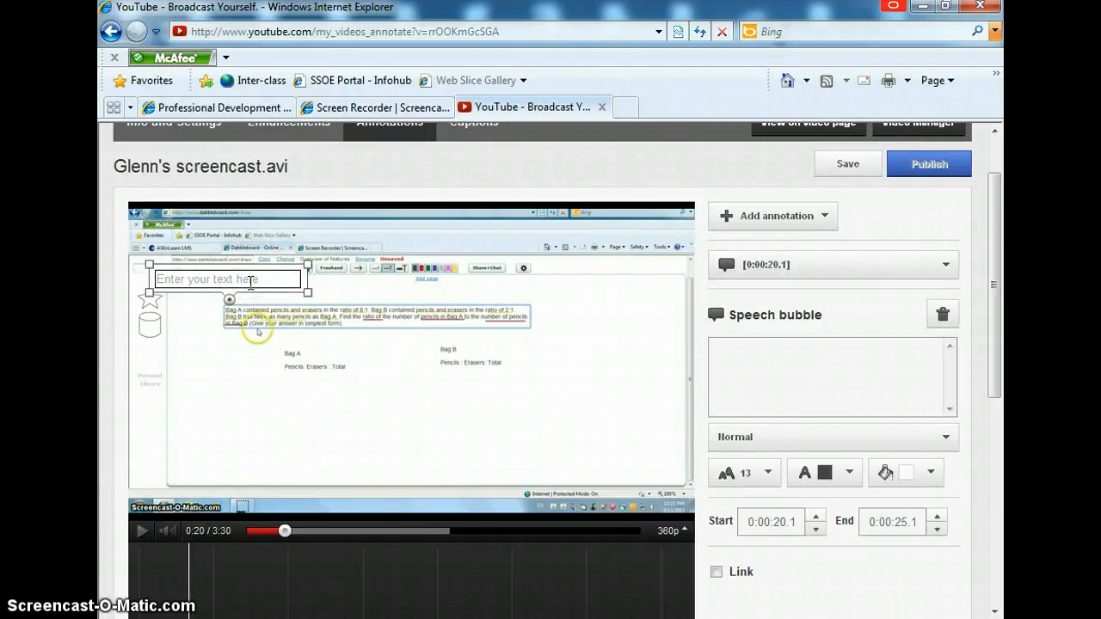
# Step: Enter the bubble text "You underlined the key words & numbers. Keep it up!"
pyautogui.write('AY')
pyautogui.press('BackSpace')
pyautogui.press('BackSpace')
pyautogui.write('Y')
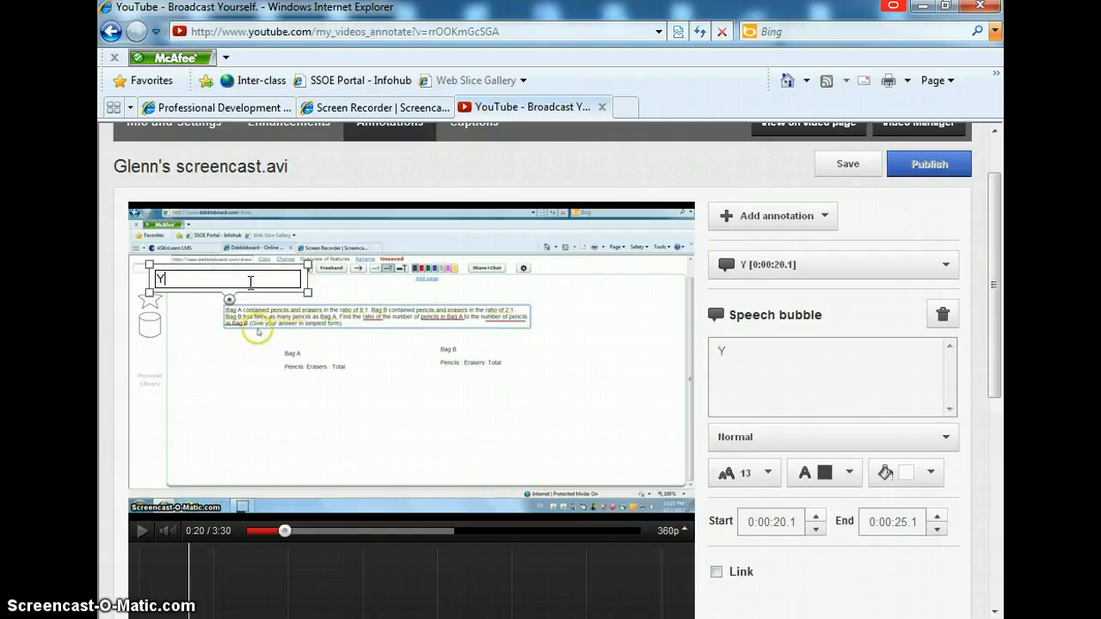
pyautogui.write('ou underl')
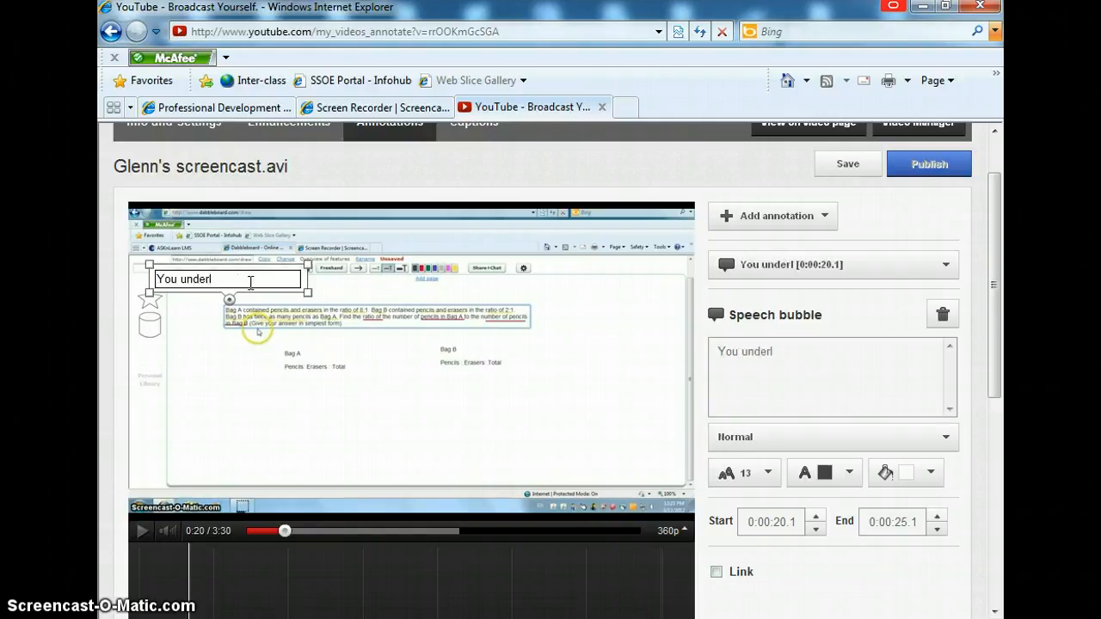
pyautogui.write('ined the imp')
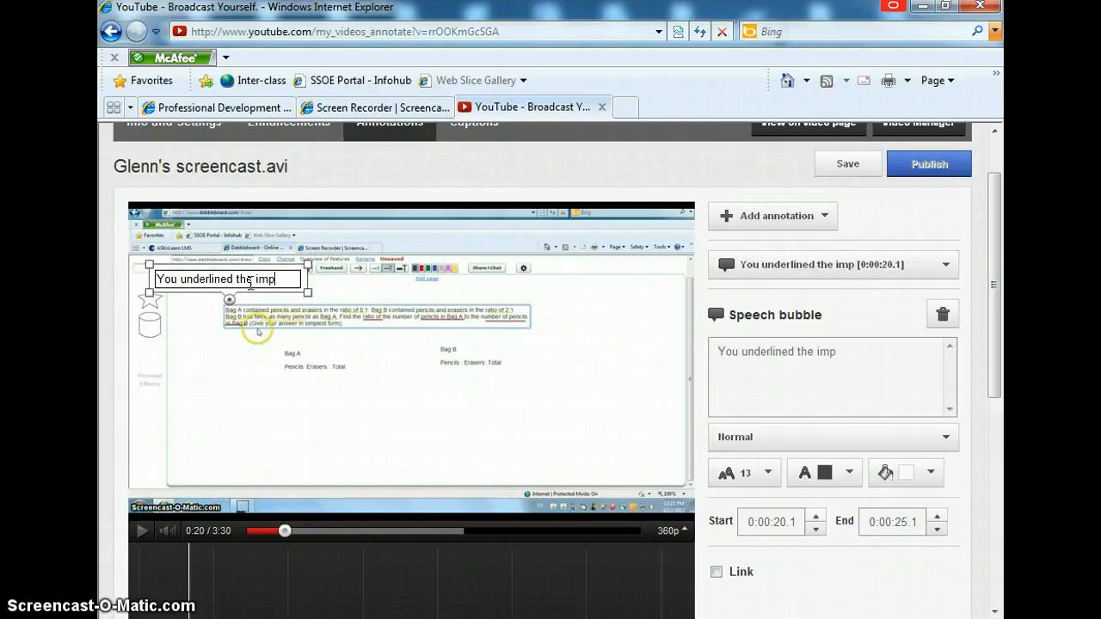
pyautogui.press('BackSpace')
pyautogui.press('BackSpace')
pyautogui.press('BackSpace')
pyautogui.write('key words')
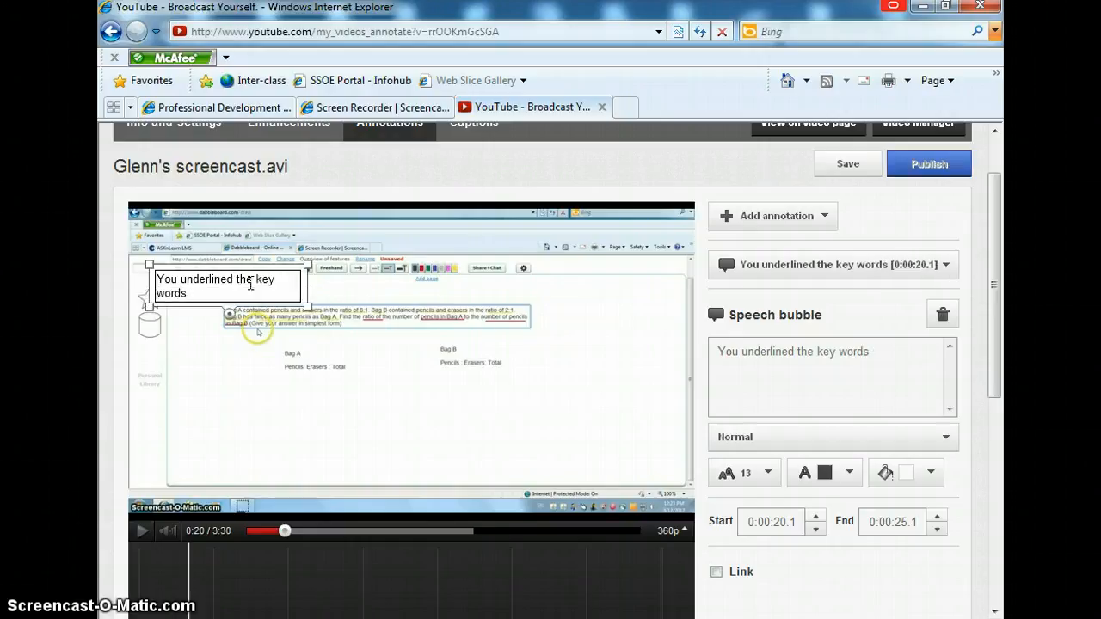
pyautogui.write(' & num')
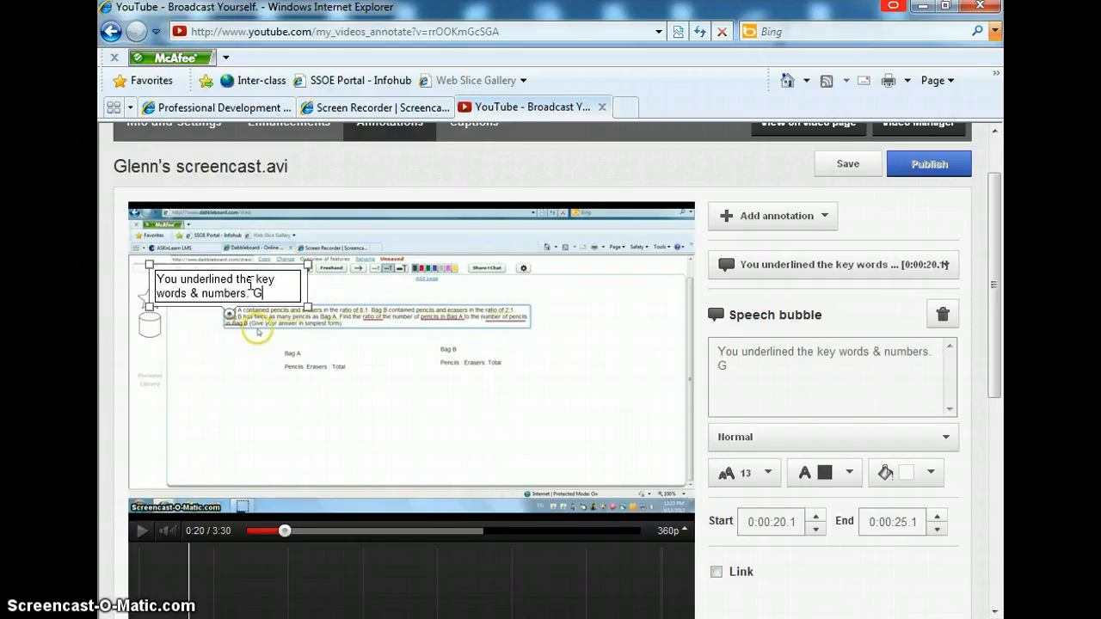
pyautogui.write('bers. Keep it up!')
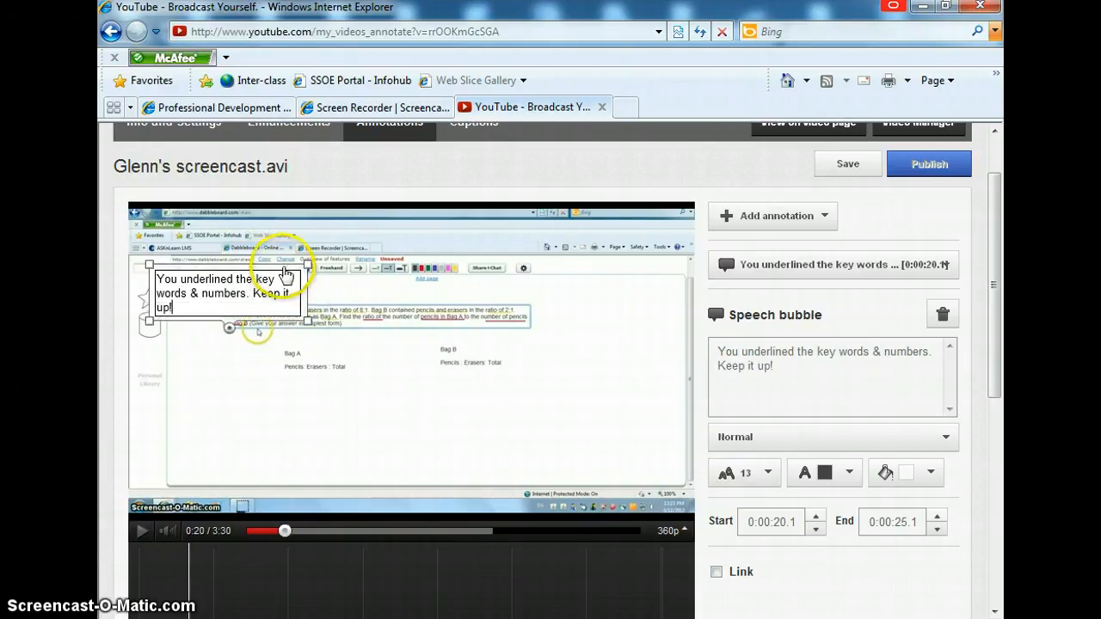
# Step: Insert "See: " at the start of the speech bubble text
pyautogui.click(158, 280)
pyautogui.write('Se:')
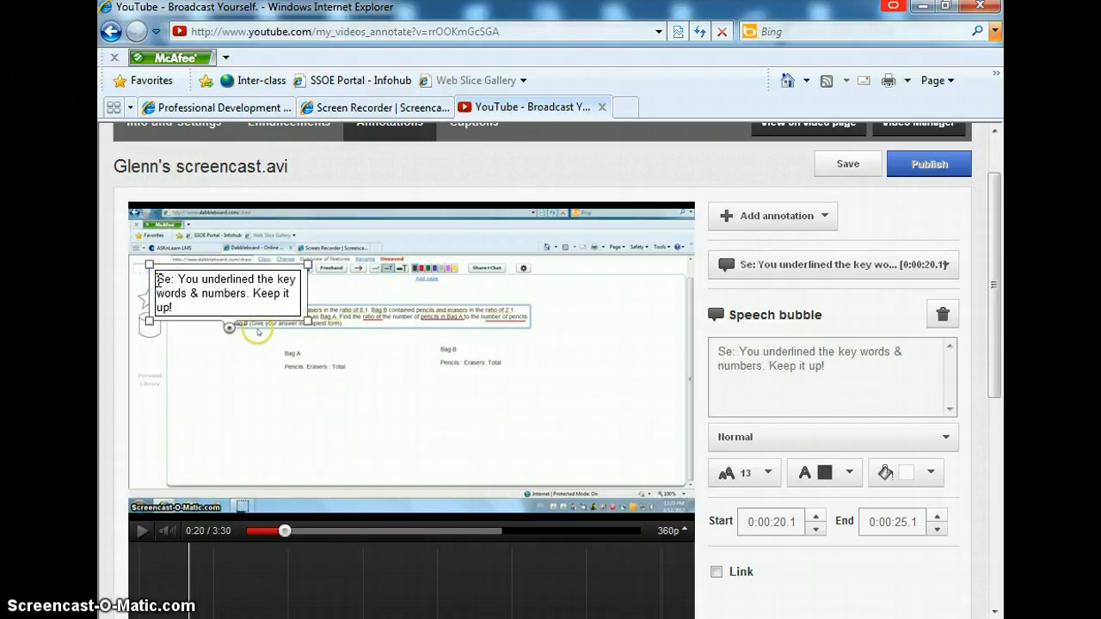
pyautogui.press('BackSpace')
pyautogui.press('BackSpace')
pyautogui.press('BackSpace')
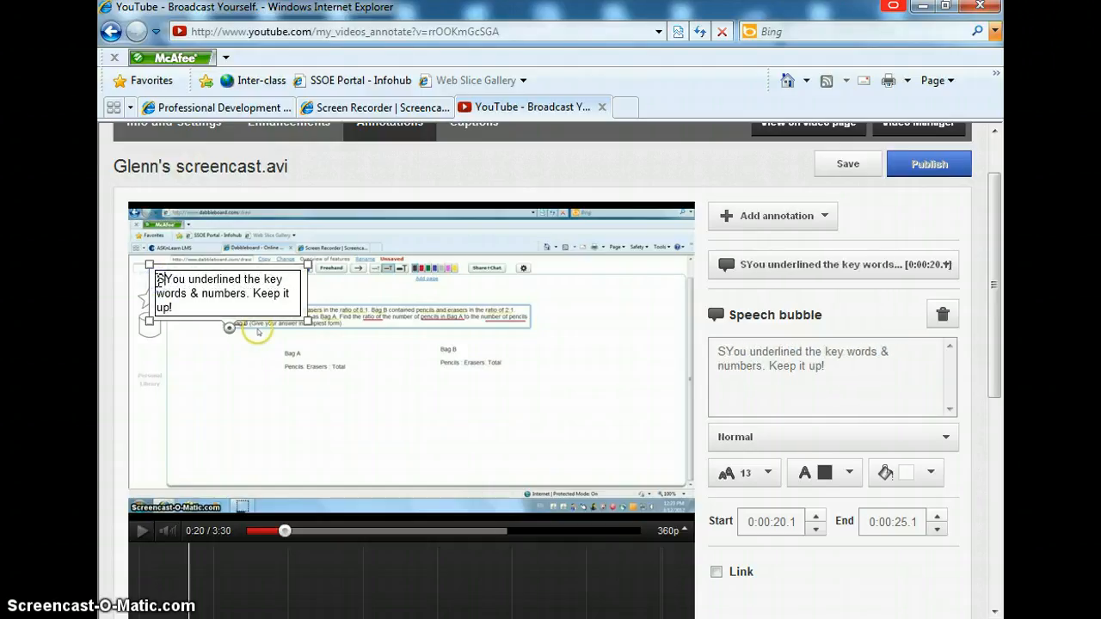
pyautogui.write('ee"')
pyautogui.press('BackSpace')
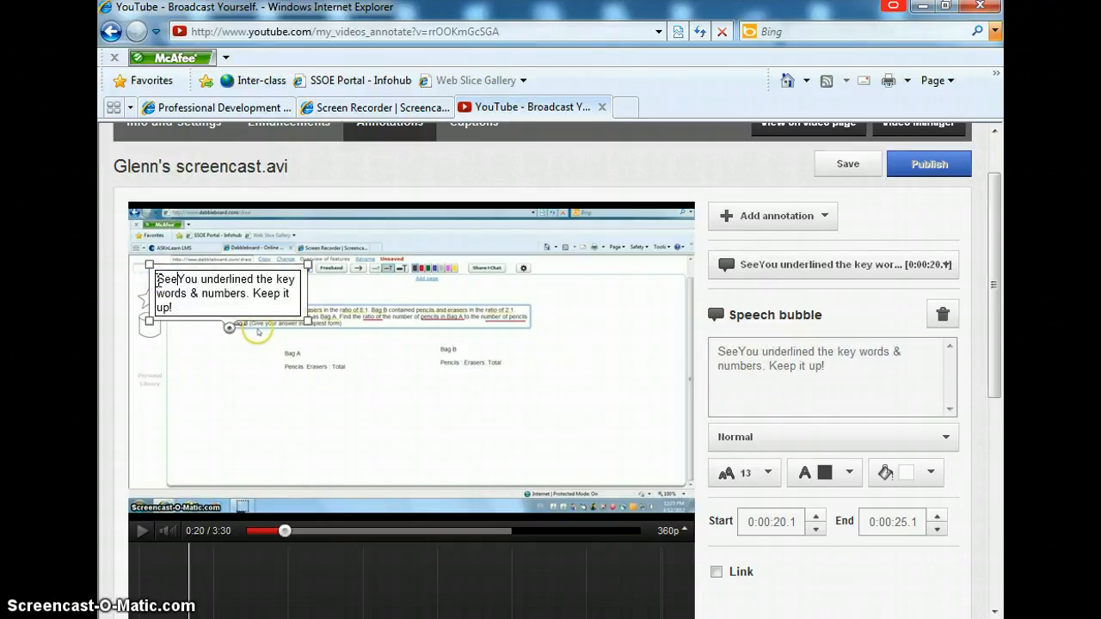
pyautogui.write(':')
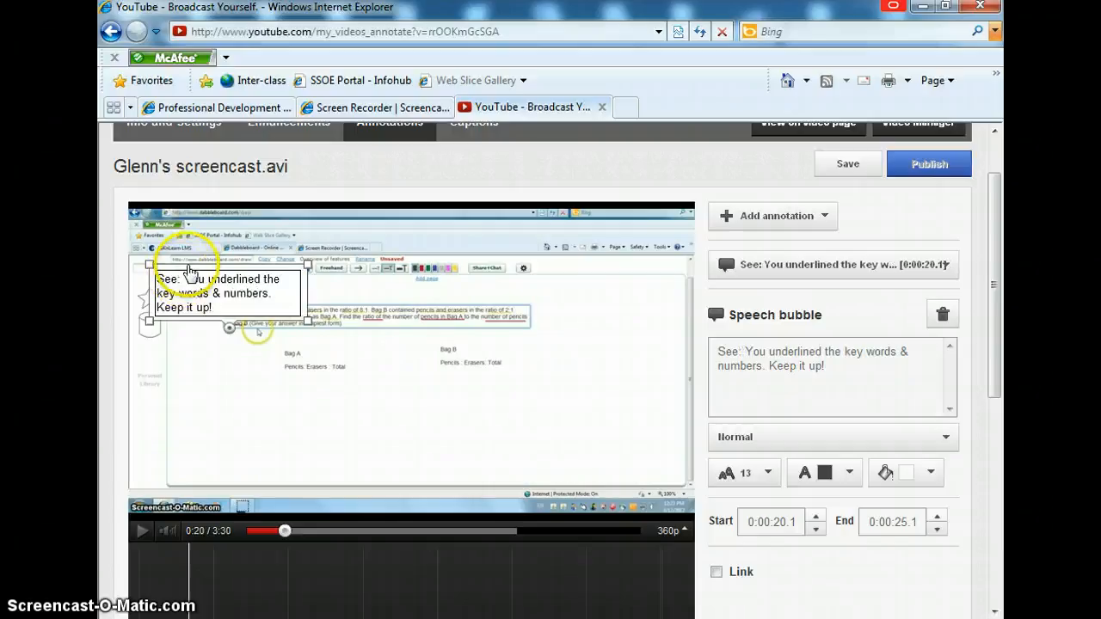
# Step: Move the speech bubble to the right of the problem text and point its tail at the underlined words
pyautogui.click(379, 372)
pyautogui.click(230, 291)
pyautogui.moveTo(230, 292); pyautogui.dragTo(620, 302)
pyautogui.moveTo(615, 342); pyautogui.dragTo(530, 353)
pyautogui.click(529, 349)
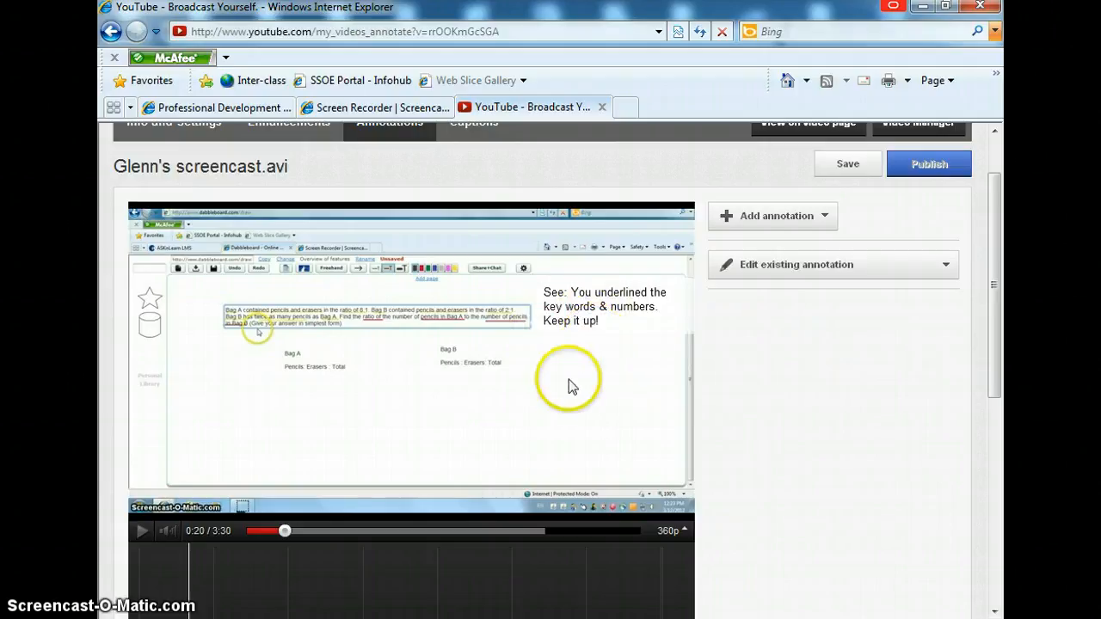
pyautogui.click(809, 420)
# Step: Extend the speech bubble on the timeline so it starts at about 0:06.8
pyautogui.scroll(-3, 810, 421)
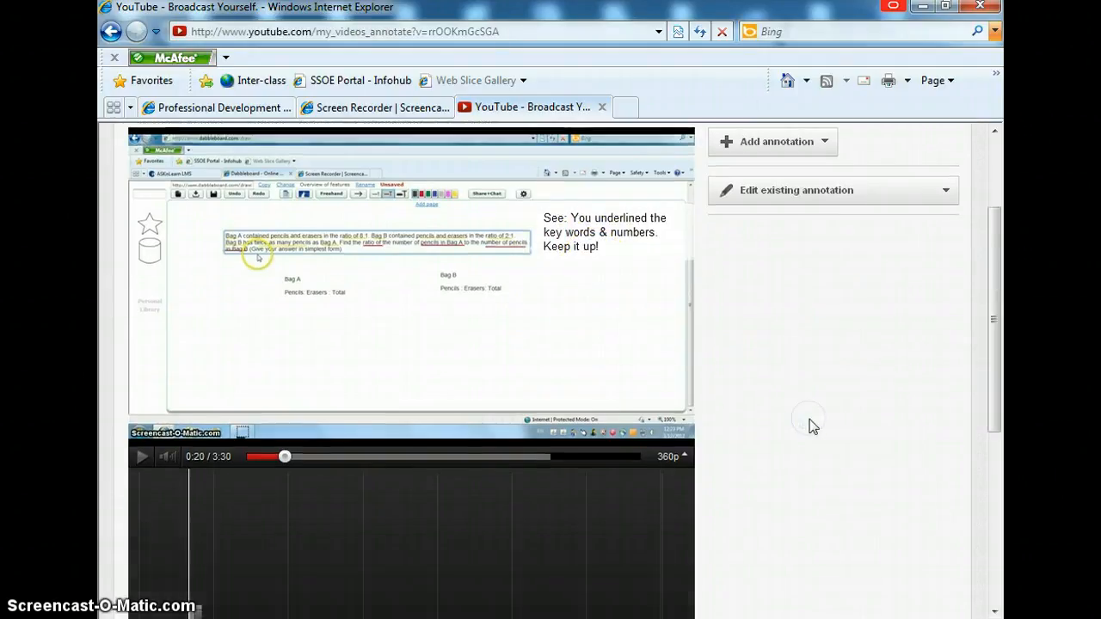
pyautogui.scroll(-2, 813, 426)
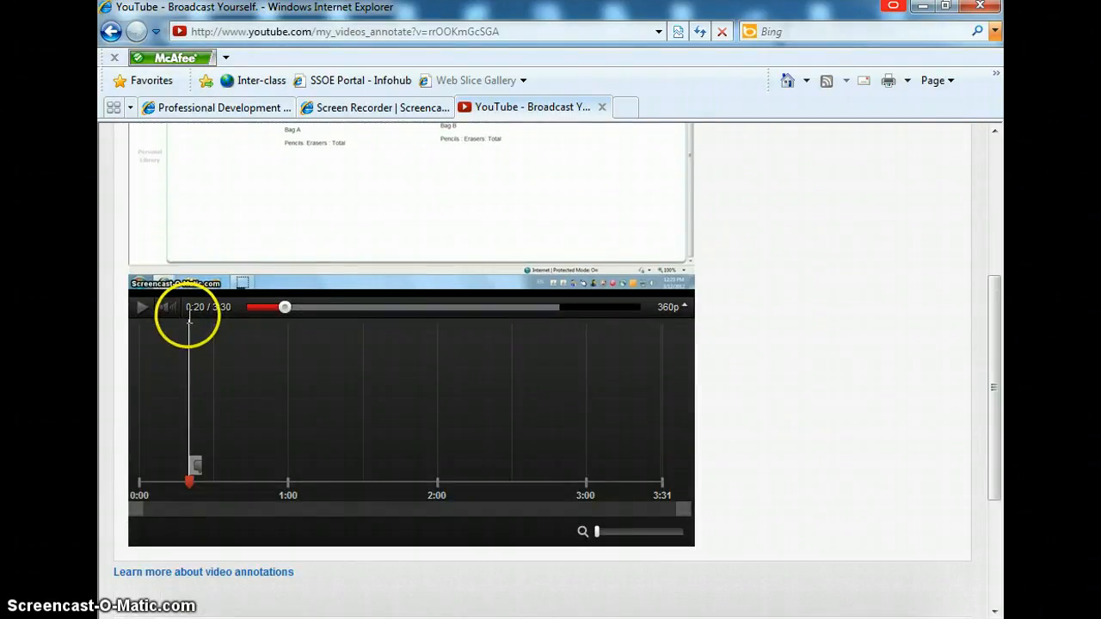
pyautogui.click(194, 467)
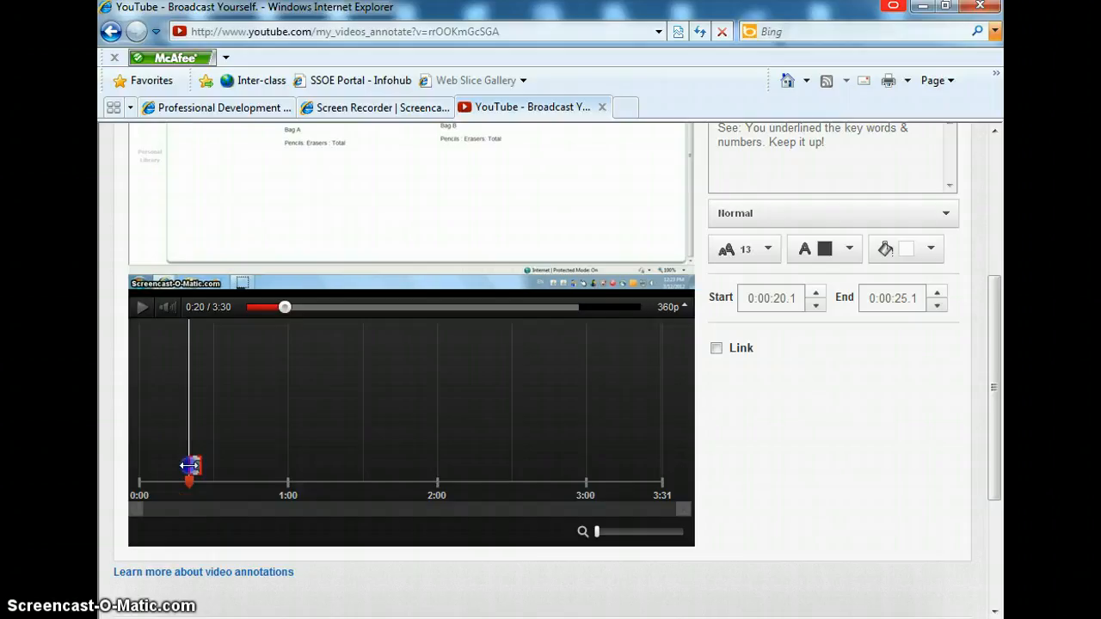
pyautogui.moveTo(172, 469)
pyautogui.mouseDown()
pyautogui.moveTo(144, 467)
pyautogui.moveTo(172, 467)
pyautogui.moveTo(156, 468)
pyautogui.mouseUp()
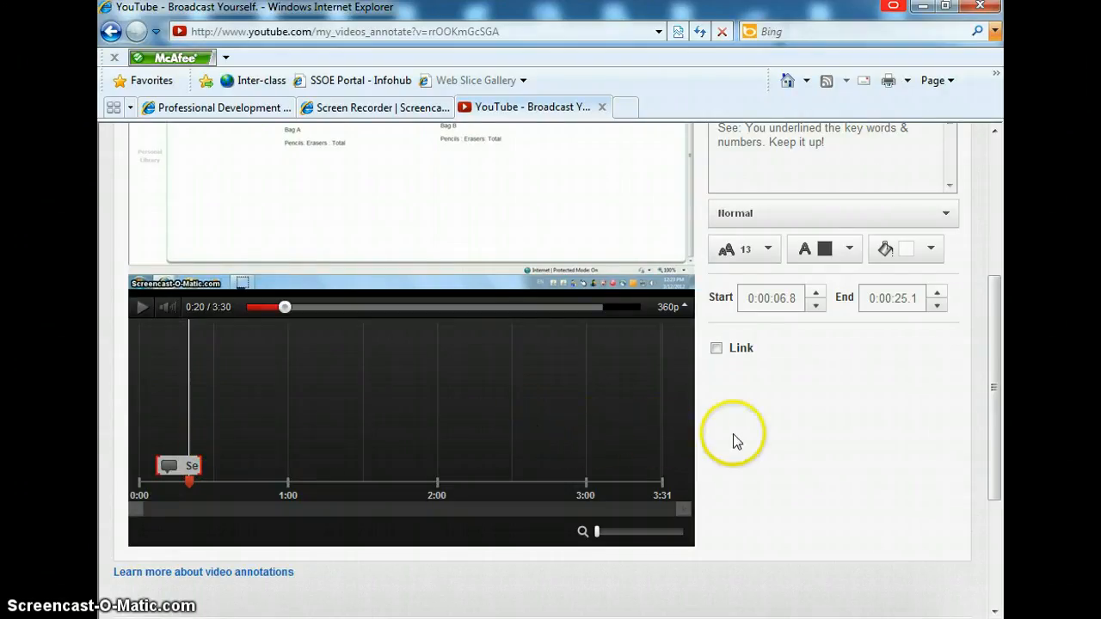
# Step: Scrub and play through the video to review the annotation in context
pyautogui.scroll(1, 765, 451)
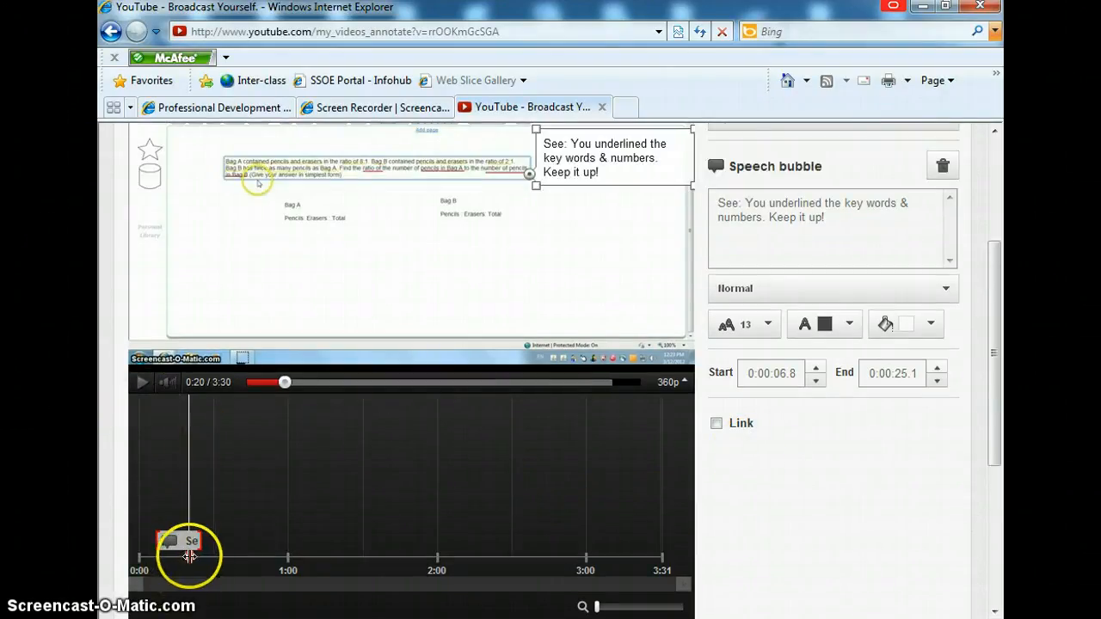
pyautogui.moveTo(285, 381); pyautogui.dragTo(192, 382)
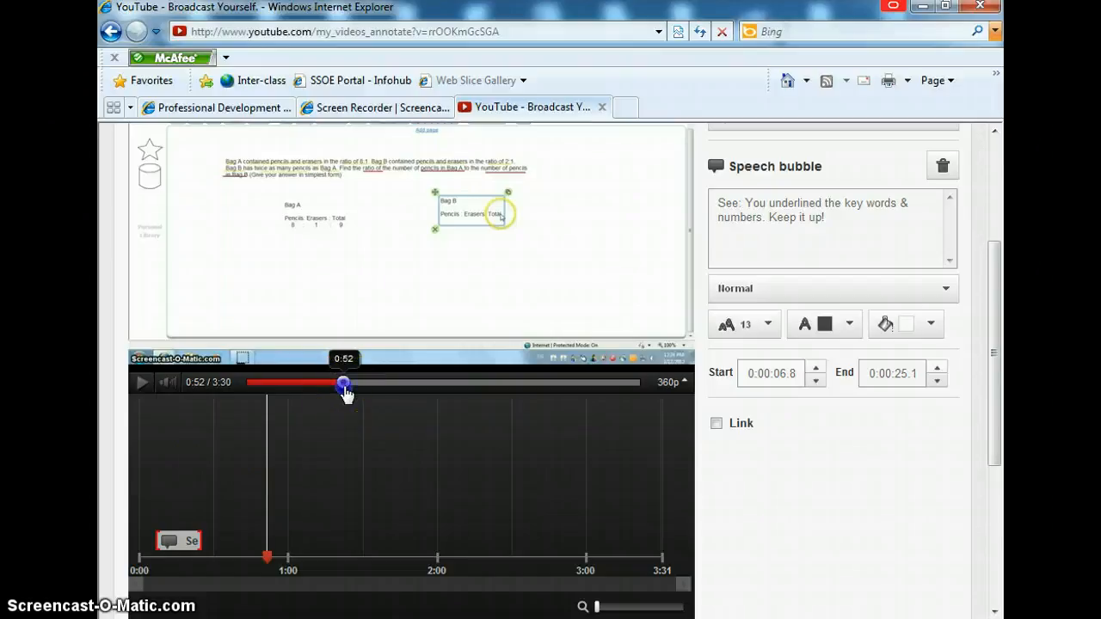
pyautogui.moveTo(344, 391); pyautogui.dragTo(422, 387)
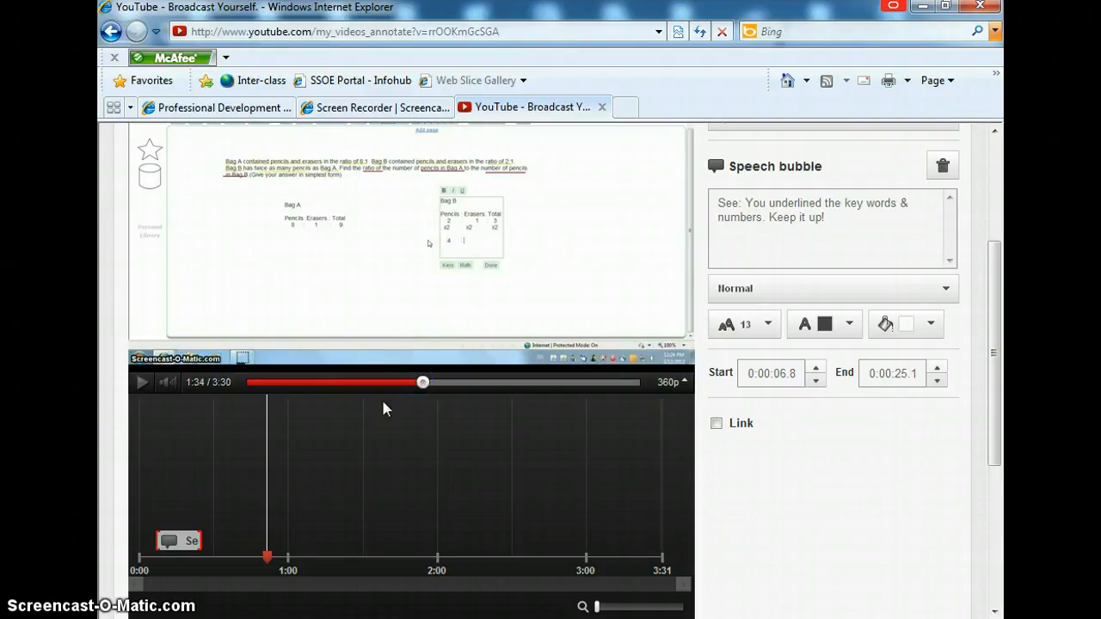
pyautogui.click(142, 384)
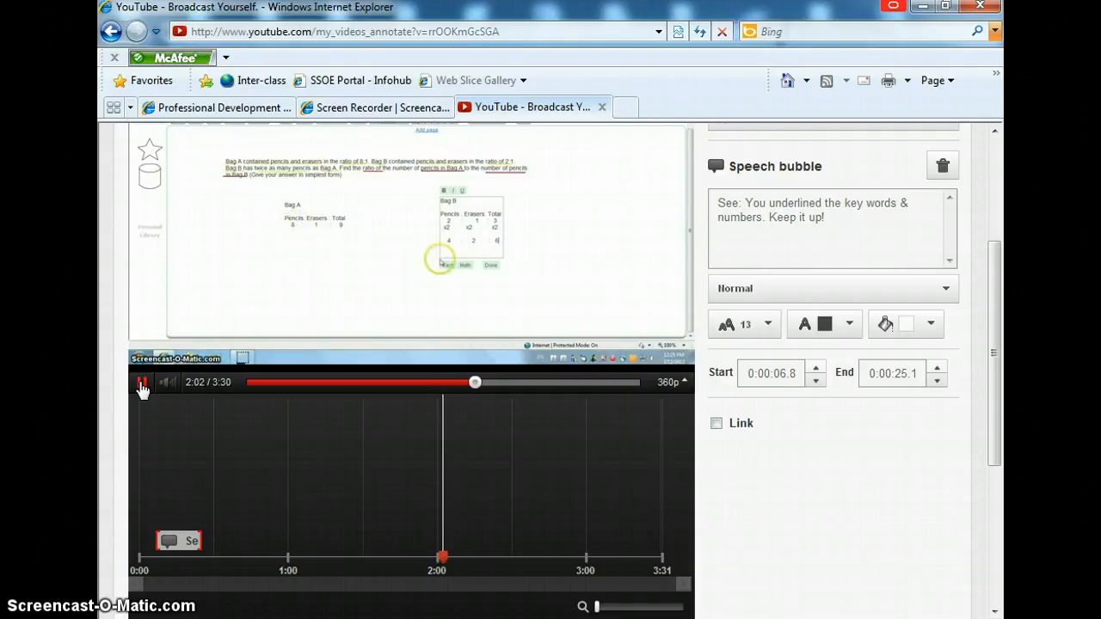
pyautogui.click(141, 383)
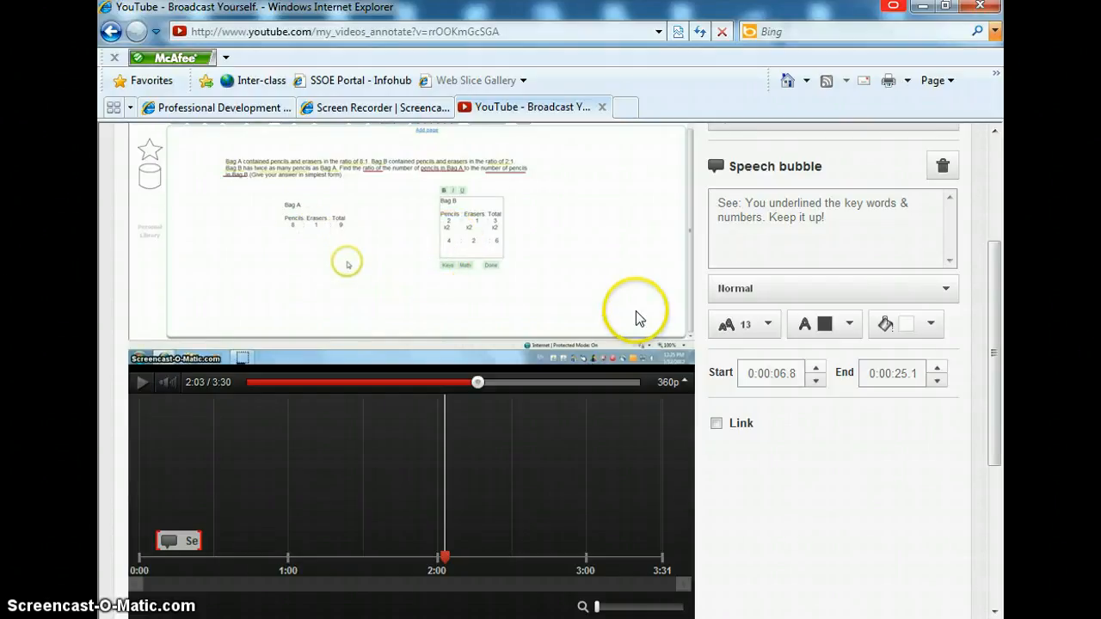
# Step: Add a new Note annotation at the current playhead position of 2:03.4
pyautogui.click(909, 493)
pyautogui.scroll(1, 909, 497)
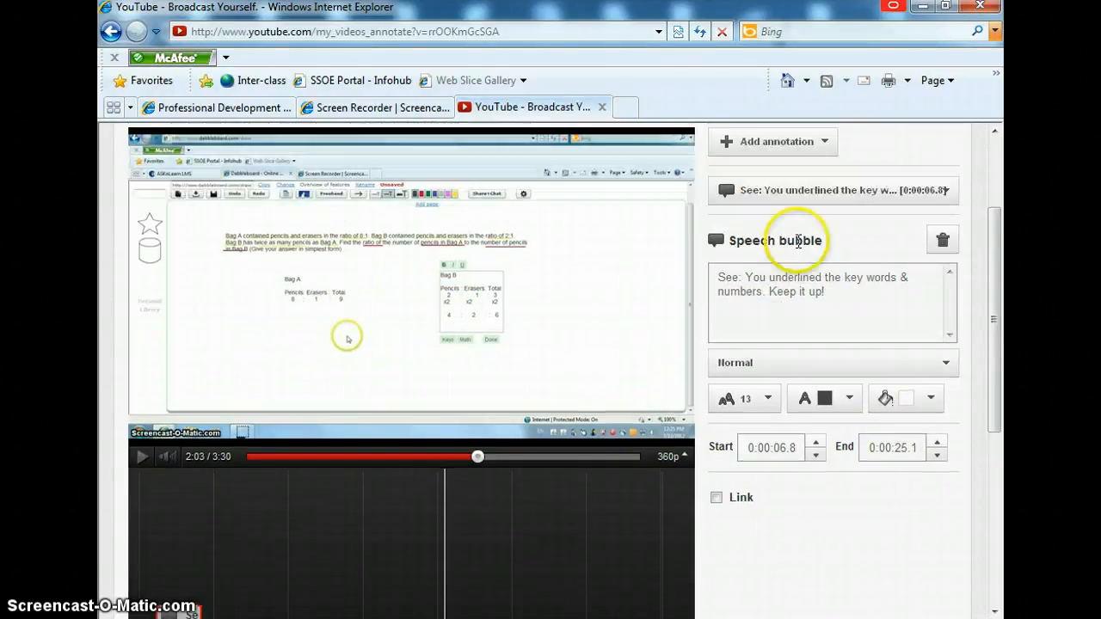
pyautogui.click(768, 141)
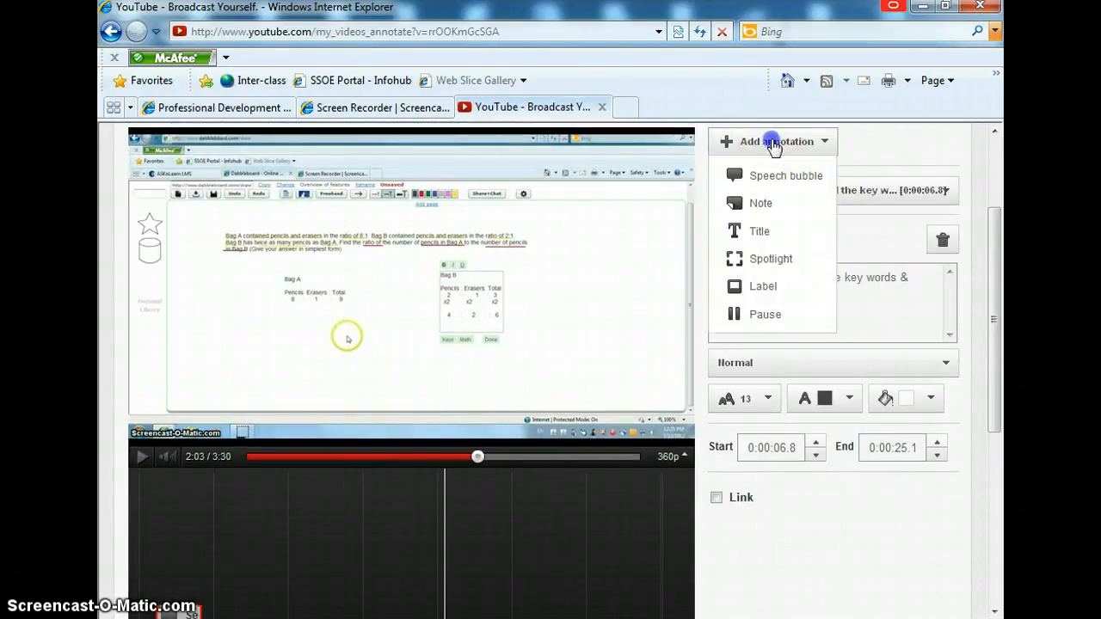
pyautogui.click(762, 205)
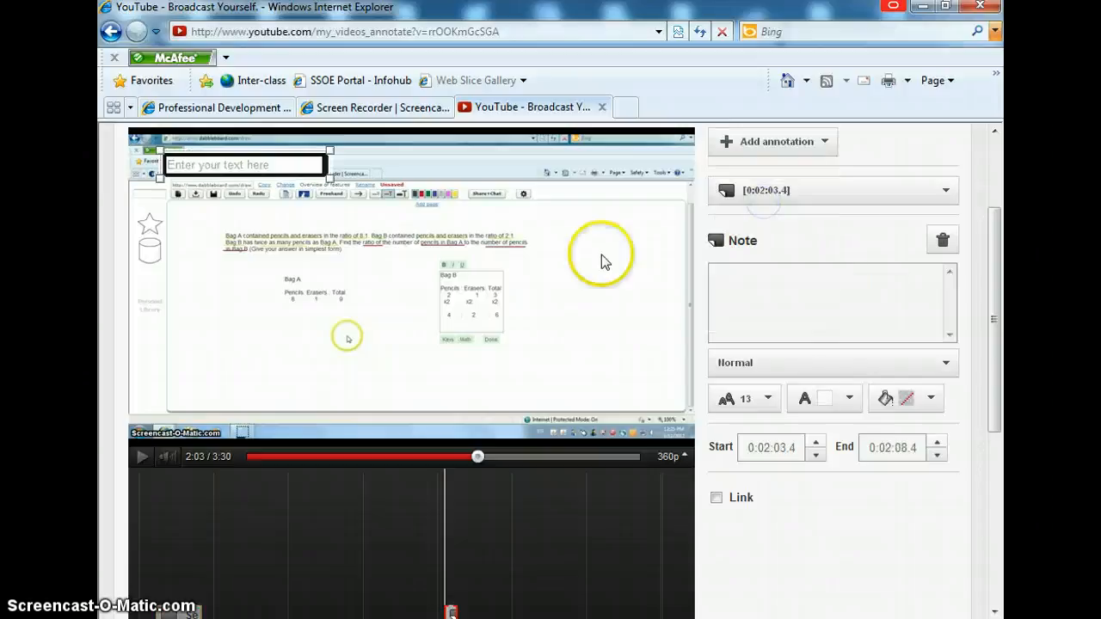
# Step: Enter the note text "Please check if the number of units representing Pencils in B is really twice that of A."
pyautogui.click(286, 165)
pyautogui.press('capslock')
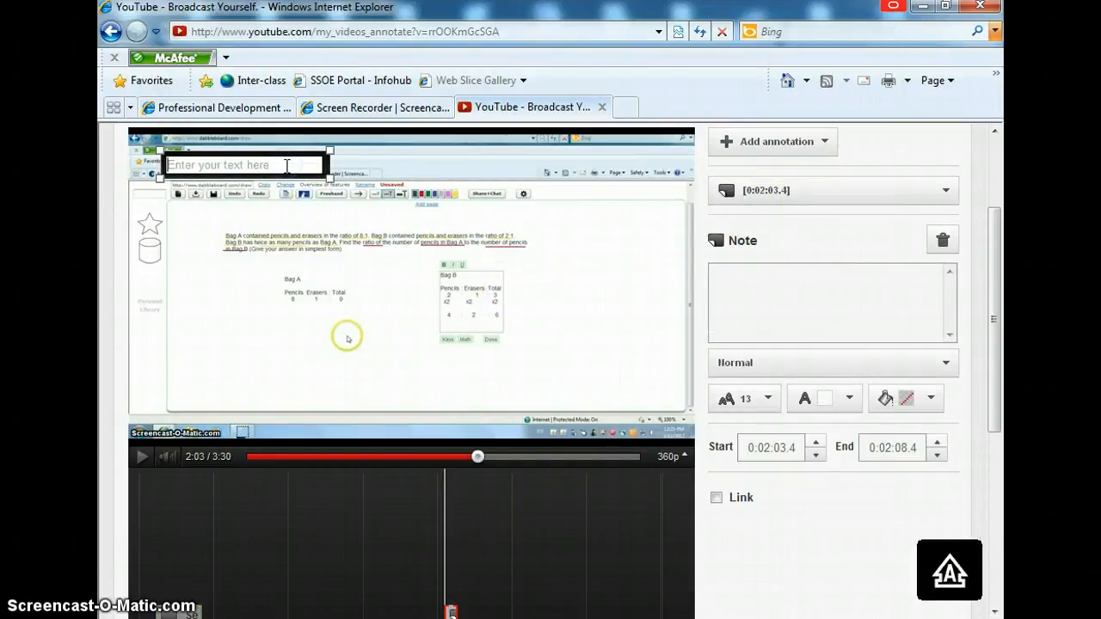
pyautogui.write('pLEA')
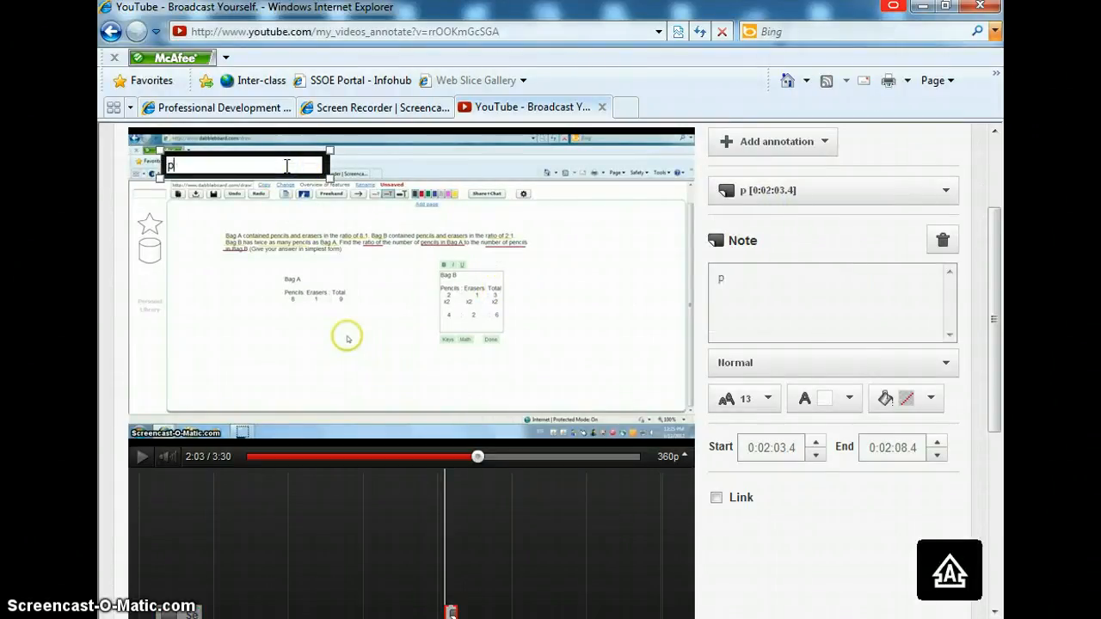
pyautogui.press('BackSpace')
pyautogui.press('BackSpace')
pyautogui.press('BackSpace')
pyautogui.press('BackSpace')
pyautogui.press('capslock')
pyautogui.write('Pleas')
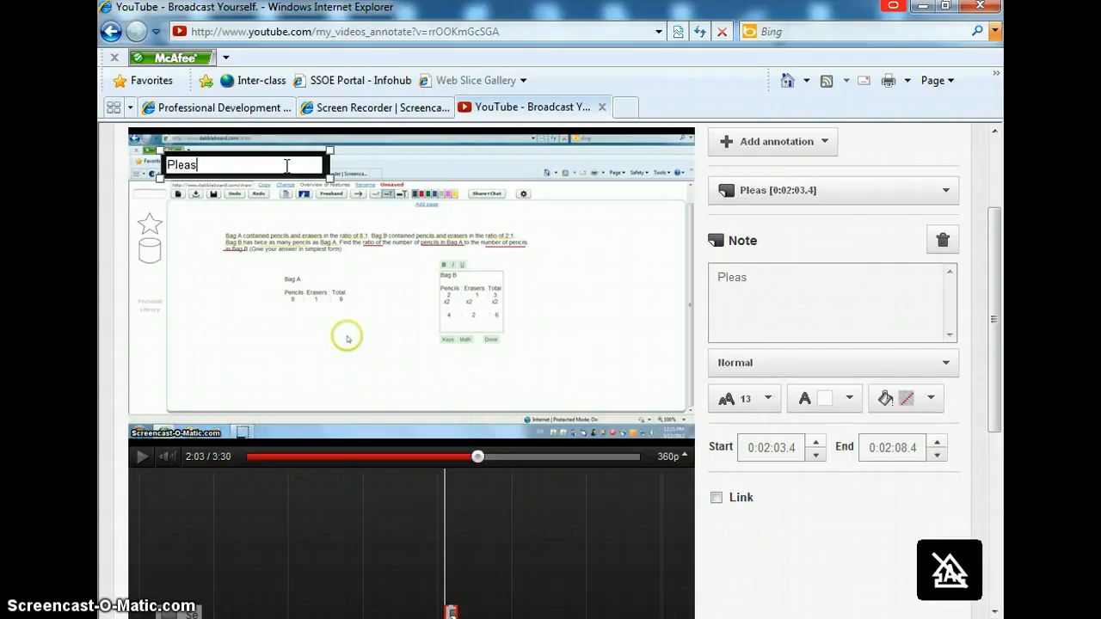
pyautogui.write('e check if ')
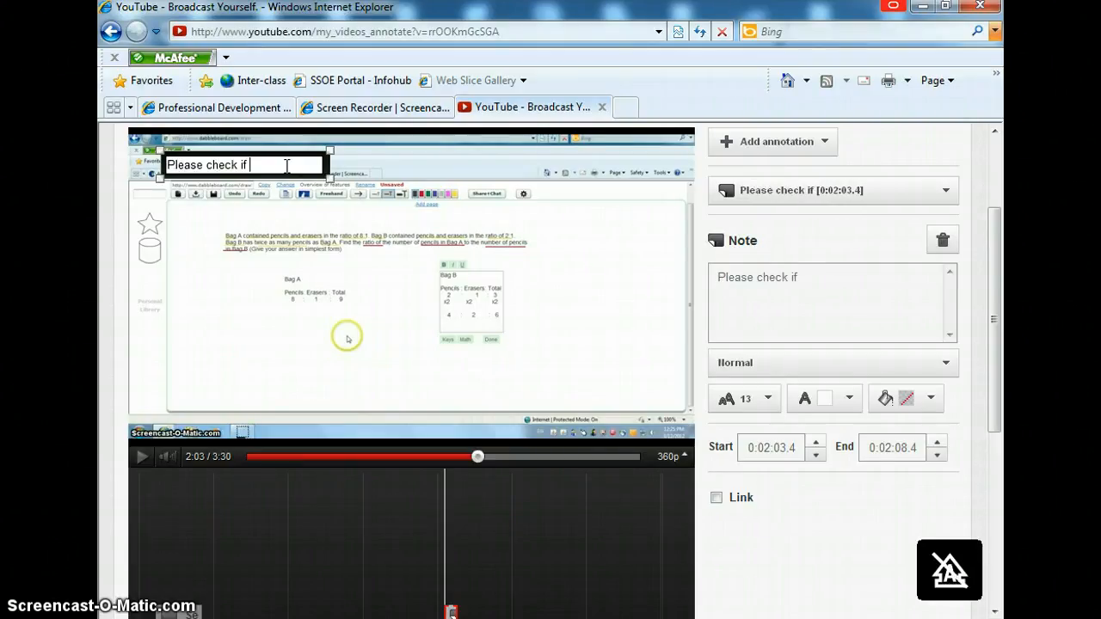
pyautogui.write('the number of untiss')
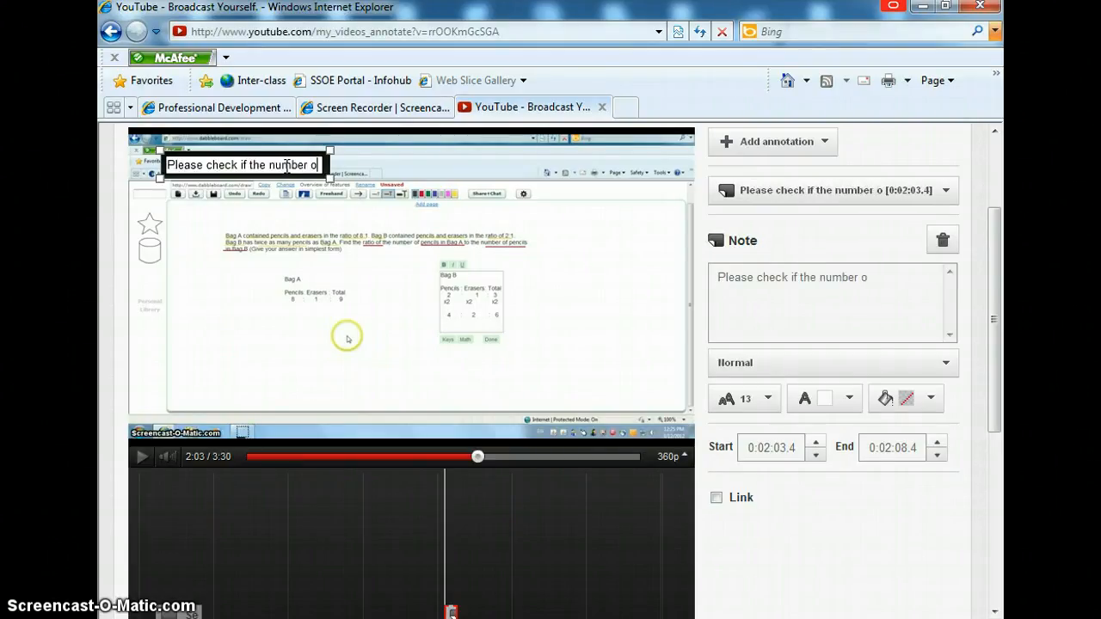
pyautogui.press('BackSpace')
pyautogui.press('BackSpace')
pyautogui.press('BackSpace')
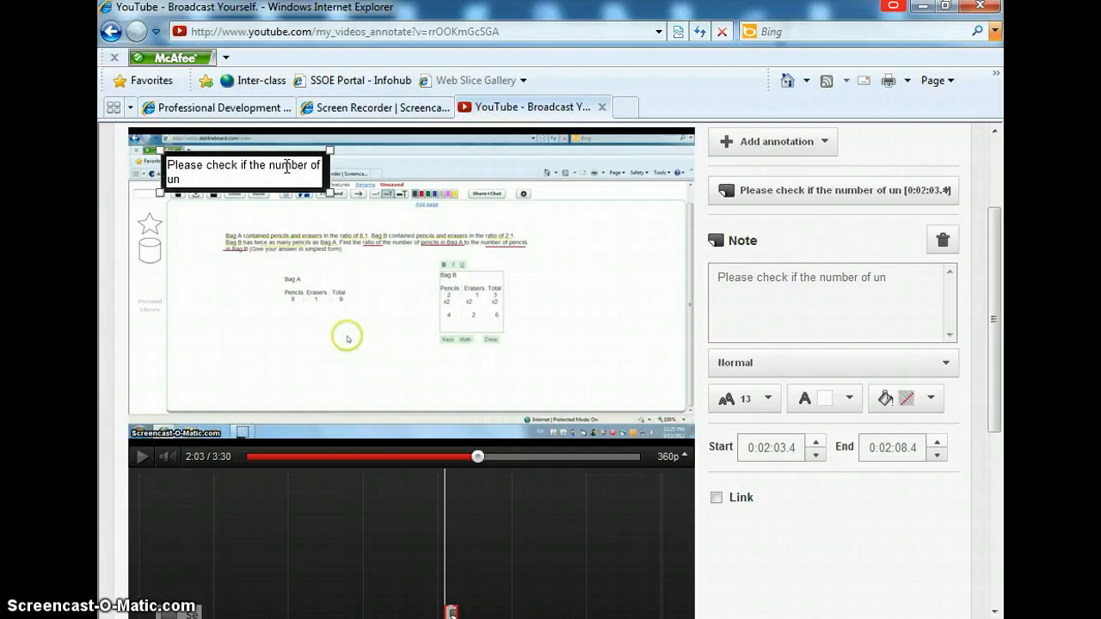
pyautogui.write('its representing')
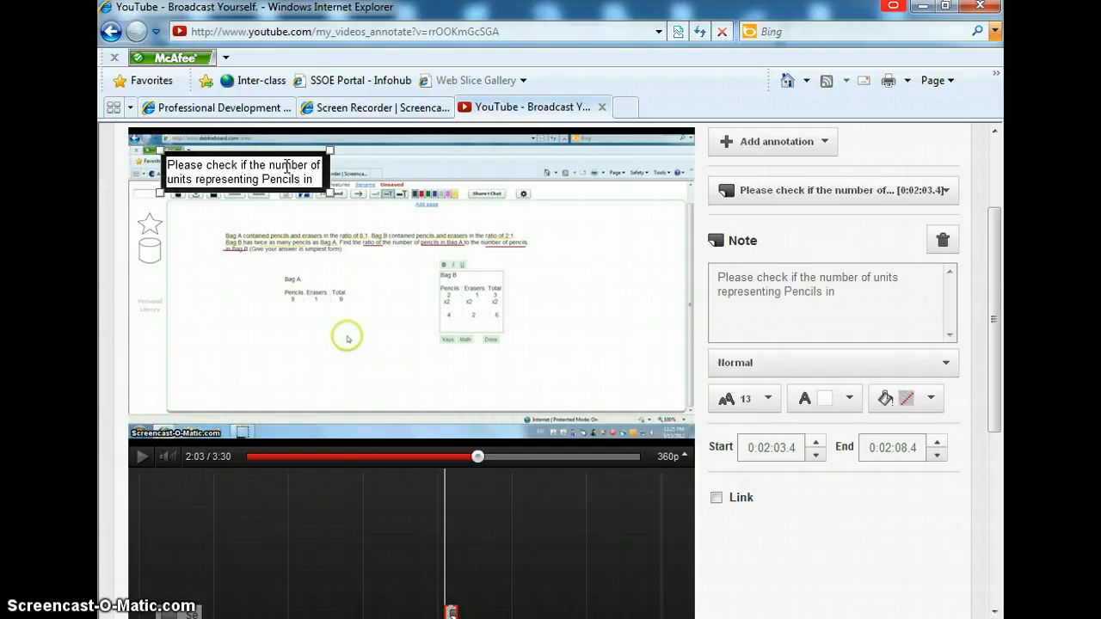
pyautogui.write(' Pencils')
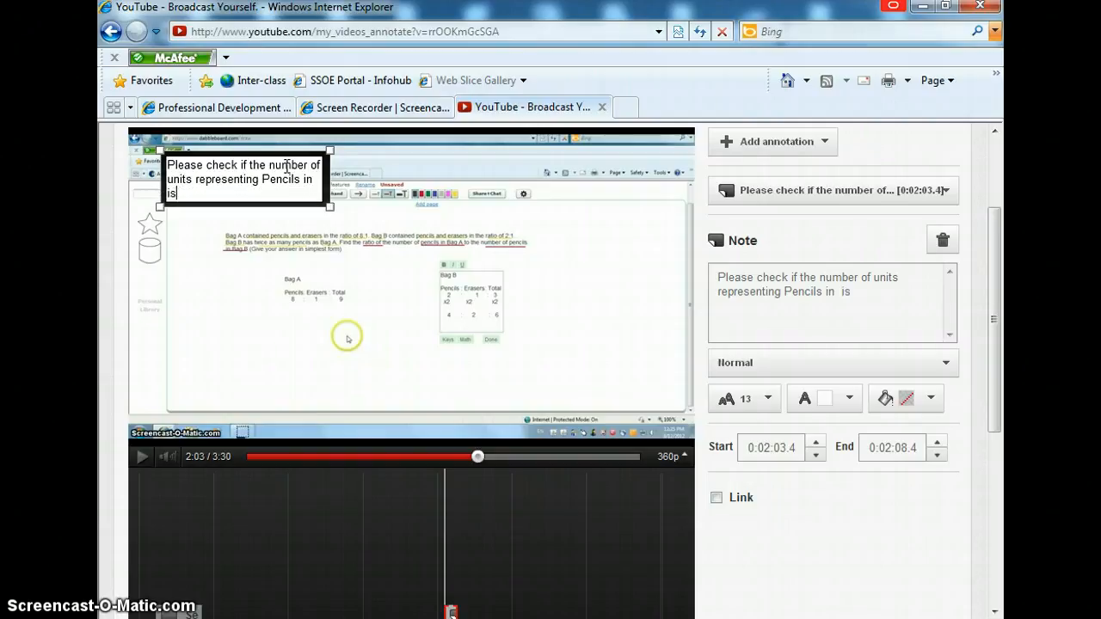
pyautogui.press('BackSpace')
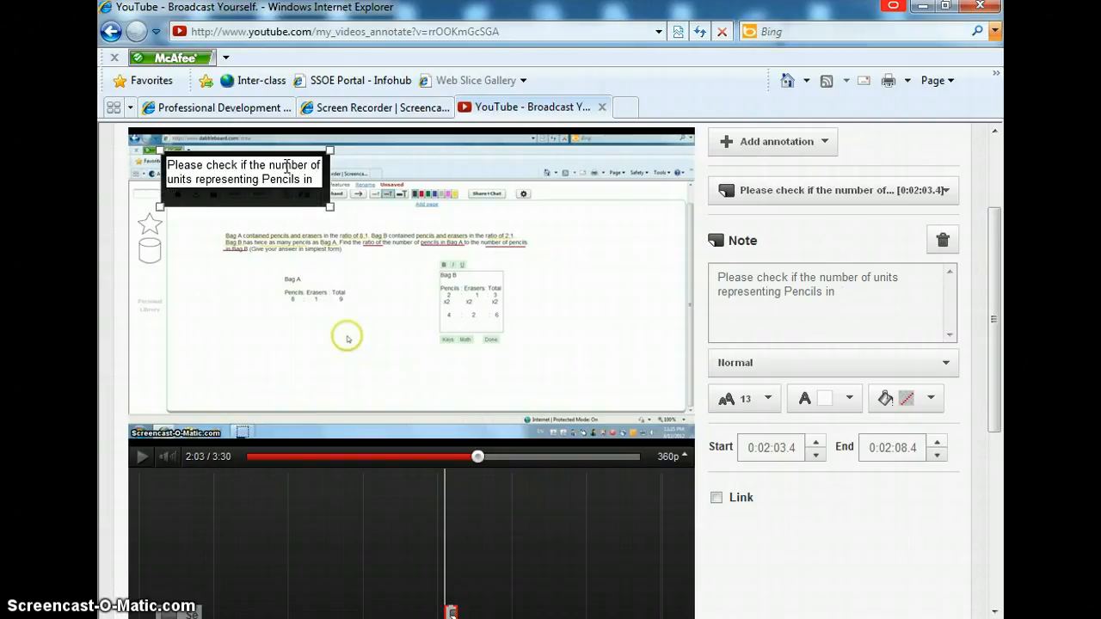
pyautogui.write('B')
# Step: Move the note beside the Bag A table and narrow it so the text wraps into five lines
pyautogui.click(282, 155)
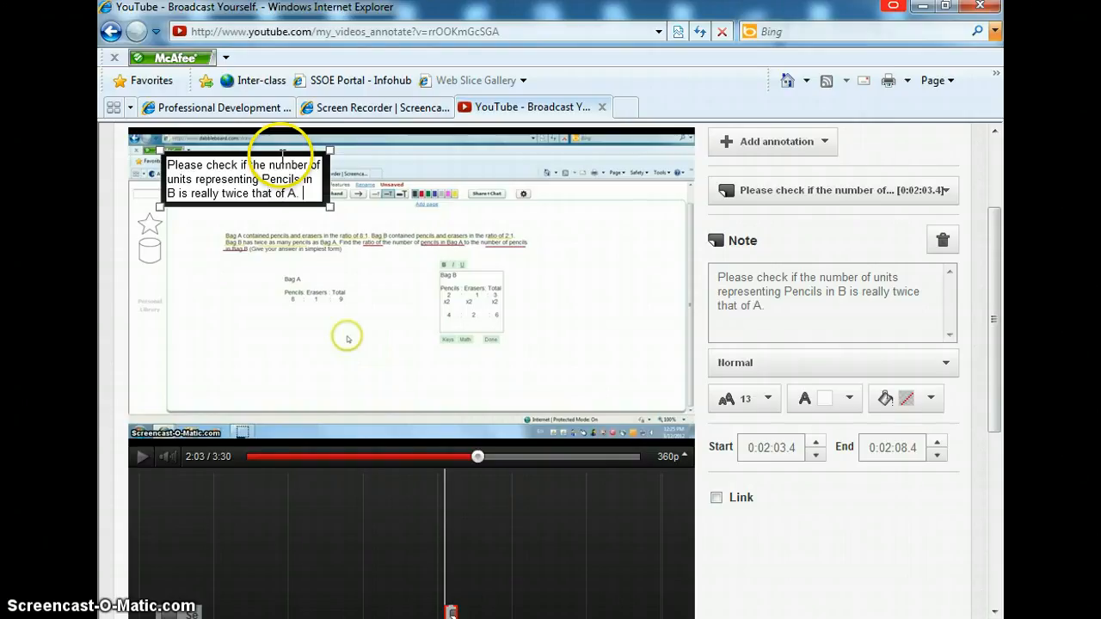
pyautogui.moveTo(285, 158)
pyautogui.mouseDown()
pyautogui.moveTo(301, 203)
pyautogui.moveTo(543, 243)
pyautogui.moveTo(257, 287)
pyautogui.moveTo(257, 307)
pyautogui.moveTo(285, 275)
pyautogui.moveTo(277, 269)
pyautogui.mouseUp()
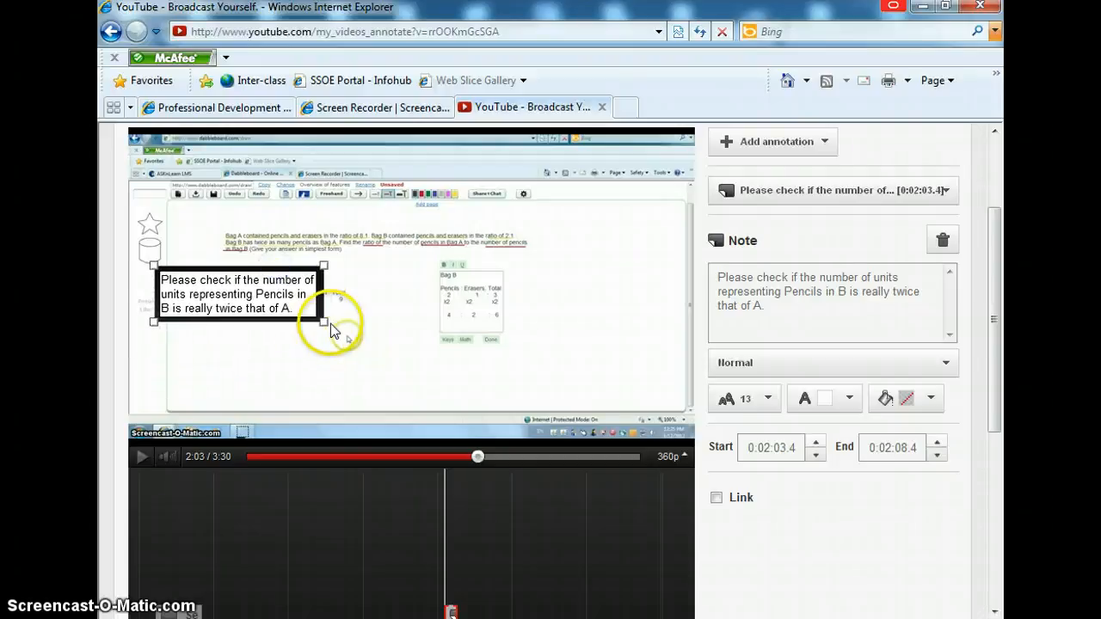
pyautogui.moveTo(325, 330); pyautogui.dragTo(276, 332)
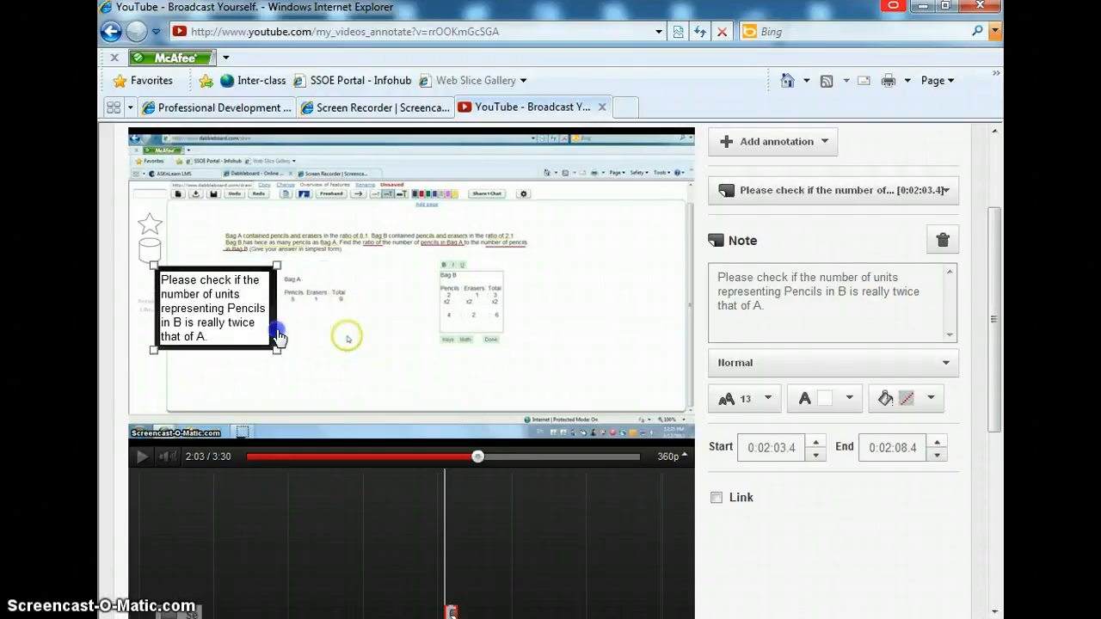
pyautogui.moveTo(246, 277); pyautogui.dragTo(253, 263)
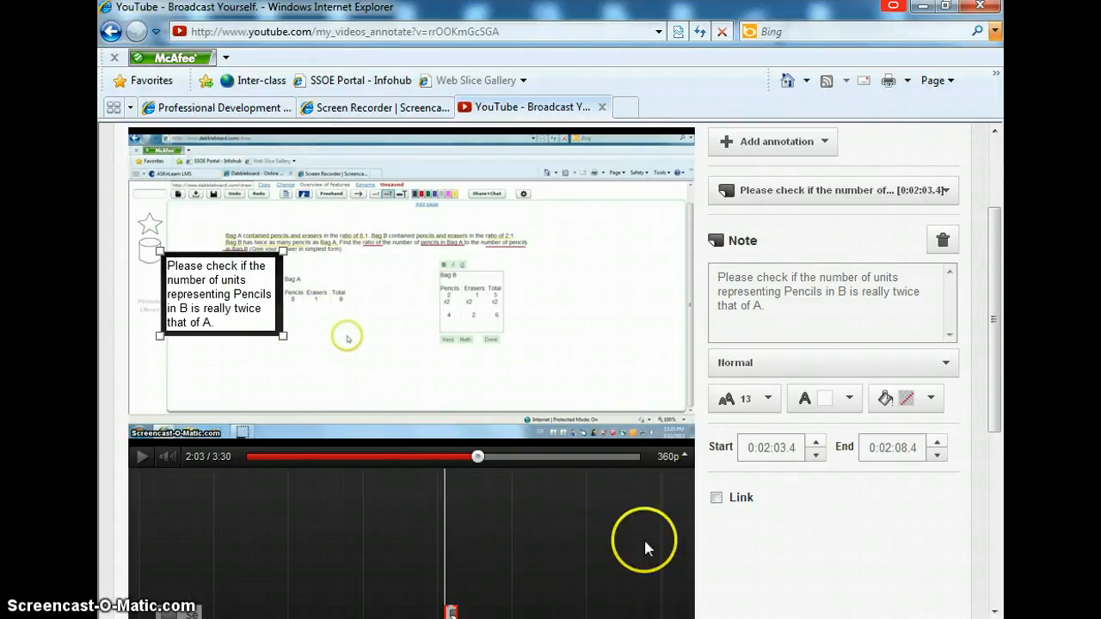
# Step: Set the note's timeline span to start at 0:01:55.0 and end at 0:02:12.5
pyautogui.scroll(-1, 838, 571)
pyautogui.scroll(-1, 838, 571)
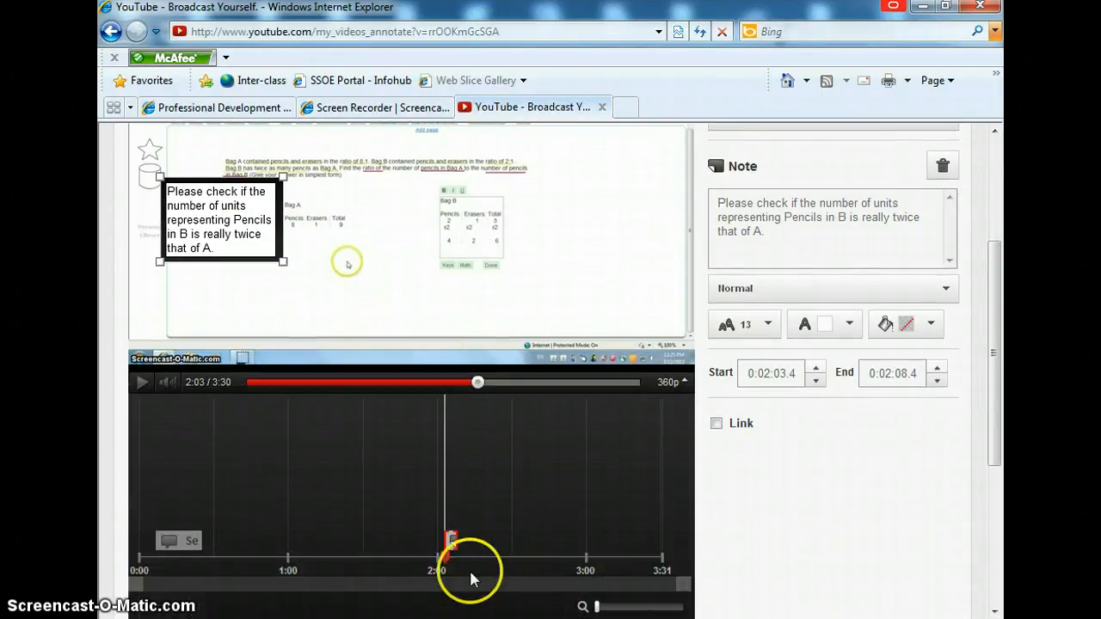
pyautogui.moveTo(486, 389)
pyautogui.mouseDown()
pyautogui.moveTo(472, 387)
pyautogui.moveTo(488, 313)
pyautogui.mouseUp()
pyautogui.click(447, 543)
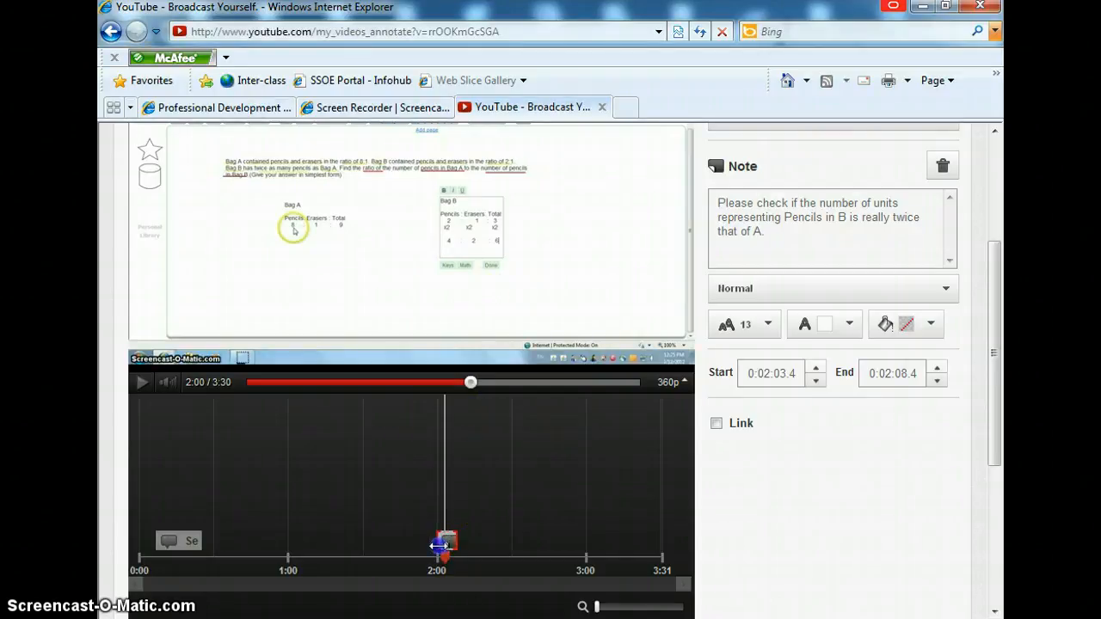
pyautogui.moveTo(438, 545); pyautogui.dragTo(426, 545)
pyautogui.click(426, 545)
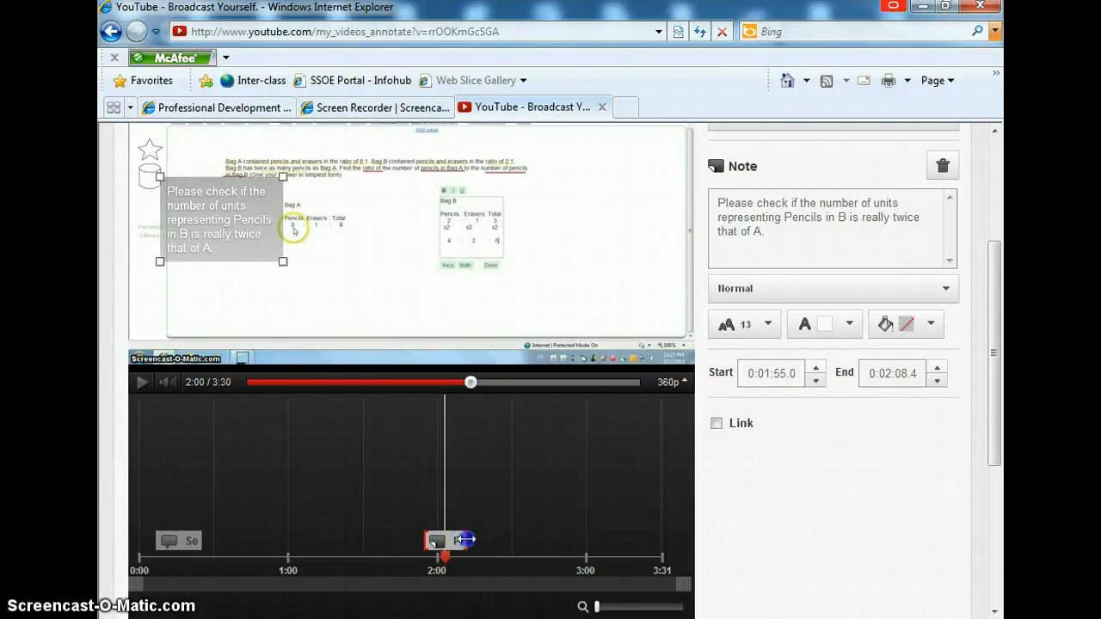
pyautogui.moveTo(465, 539); pyautogui.dragTo(519, 551)
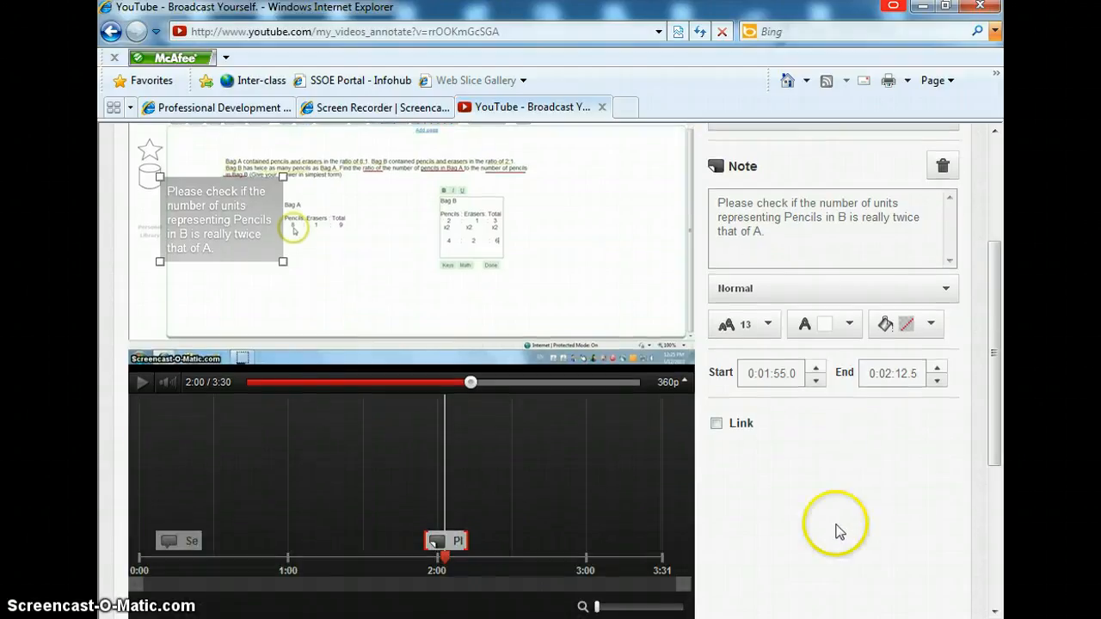
# Step: Play and scrub through the video to review the note in context
pyautogui.click(142, 387)
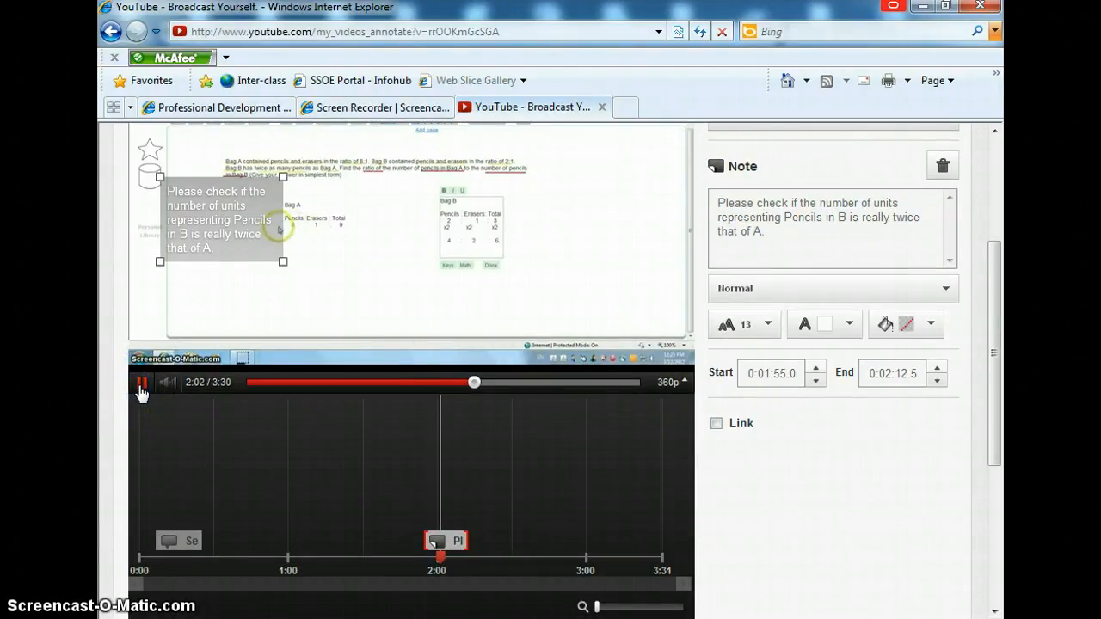
pyautogui.moveTo(171, 391)
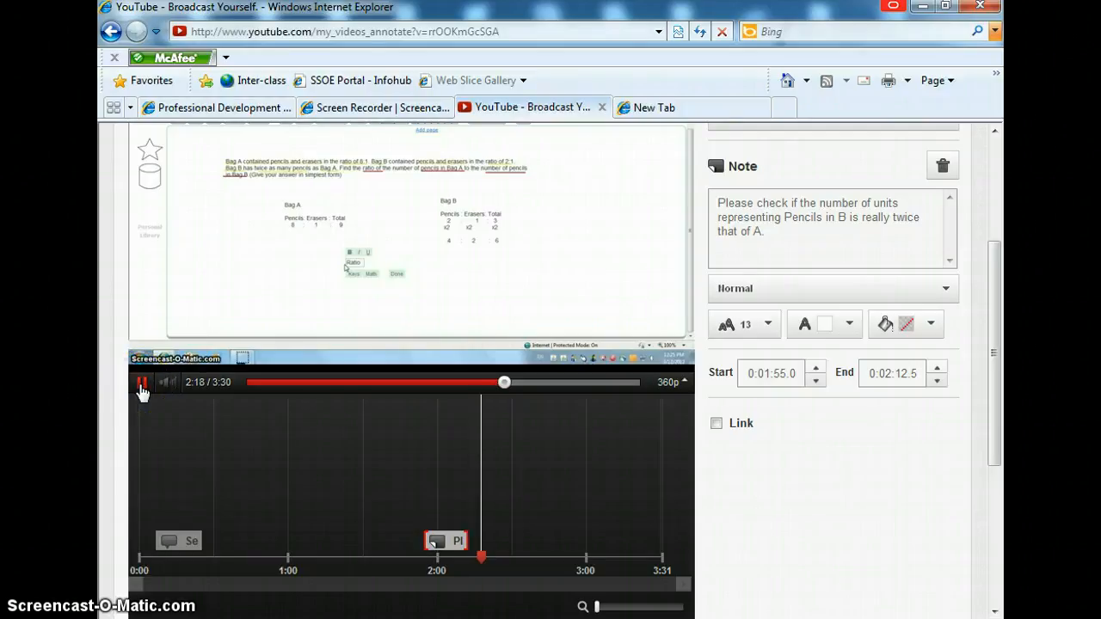
pyautogui.click(512, 385)
pyautogui.moveTo(511, 389); pyautogui.dragTo(565, 386)
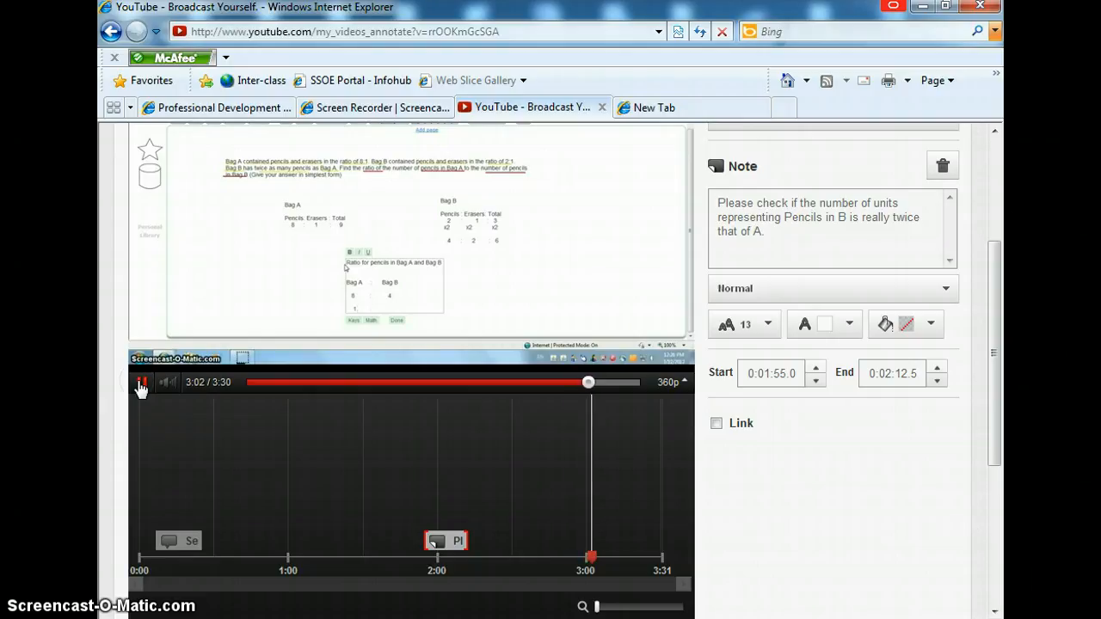
pyautogui.click(138, 384)
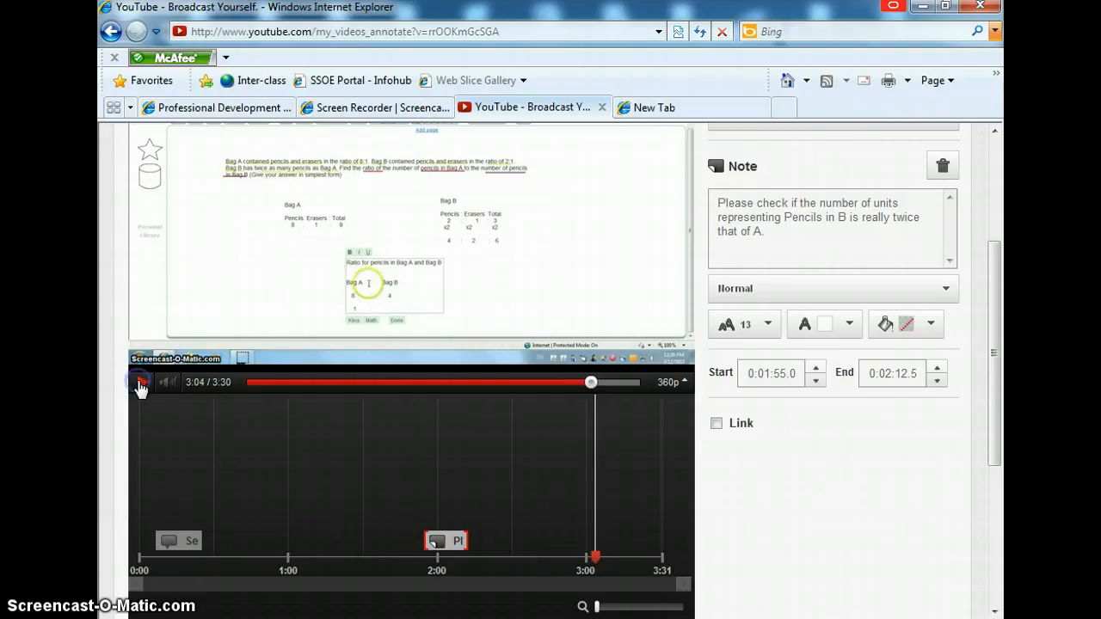
pyautogui.click(140, 385)
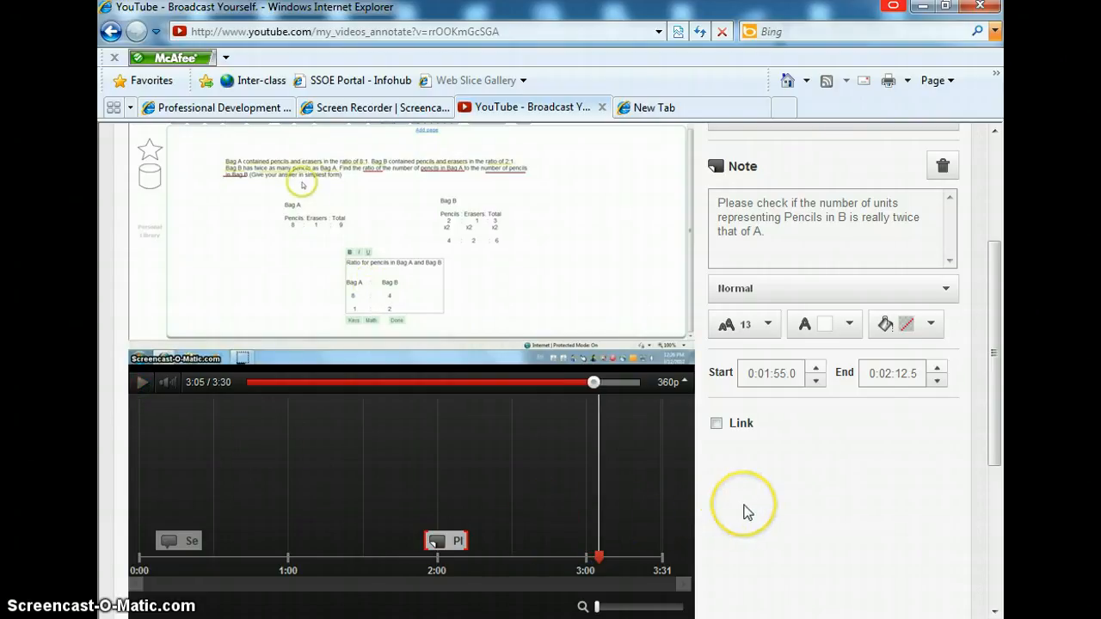
# Step: Add a Spotlight annotation at the current playhead position of 3:05.3
pyautogui.scroll(2, 843, 523)
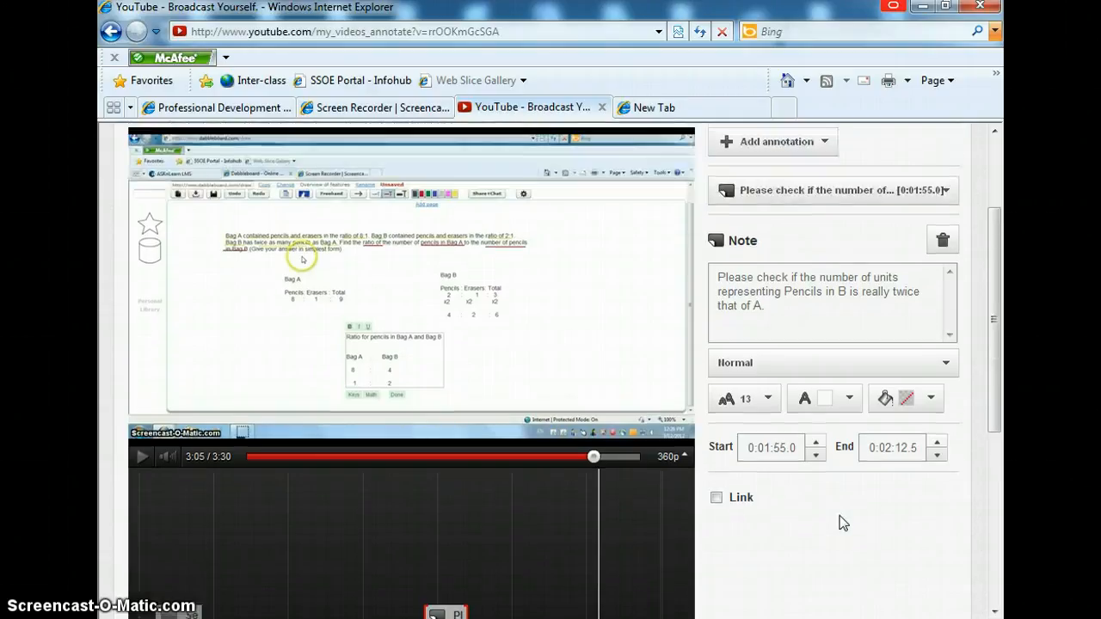
pyautogui.scroll(-2, 842, 522)
pyautogui.scroll(2, 842, 523)
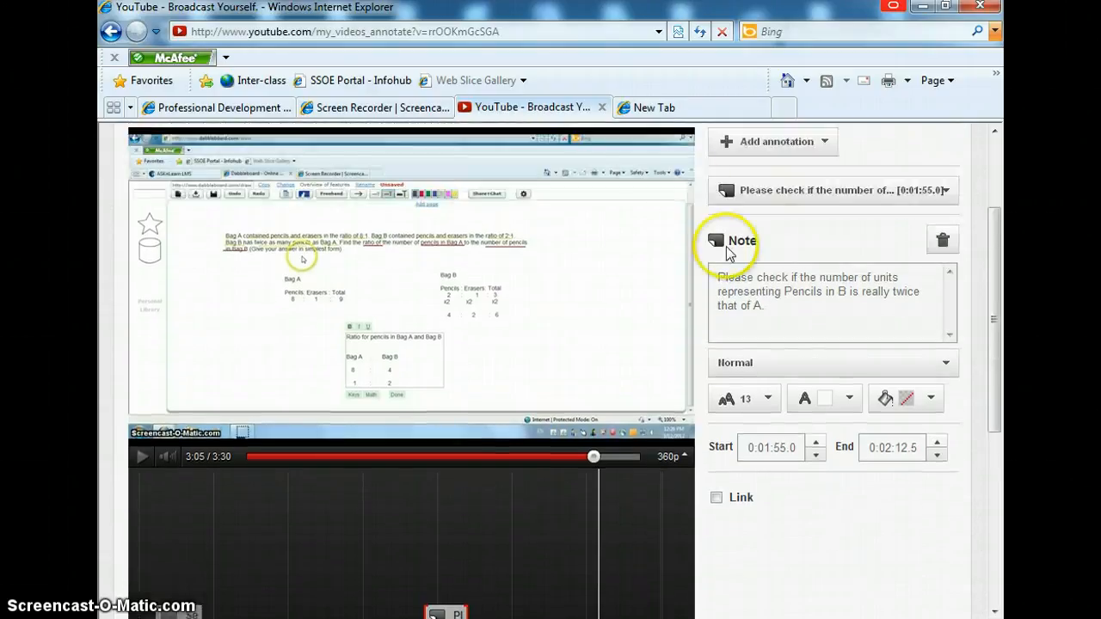
pyautogui.click(774, 141)
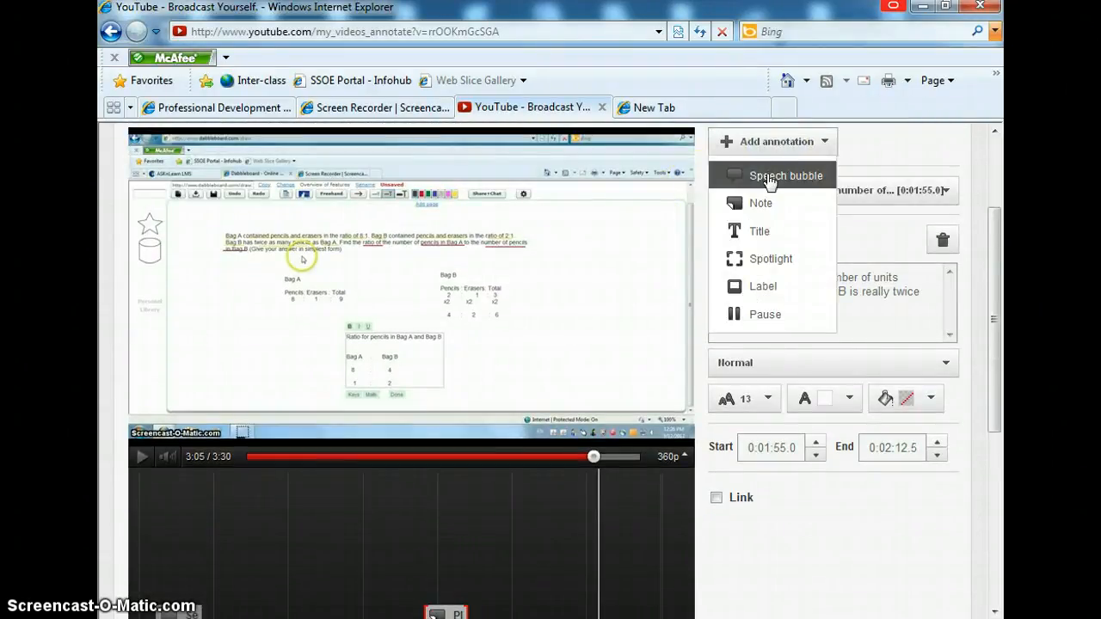
pyautogui.click(760, 259)
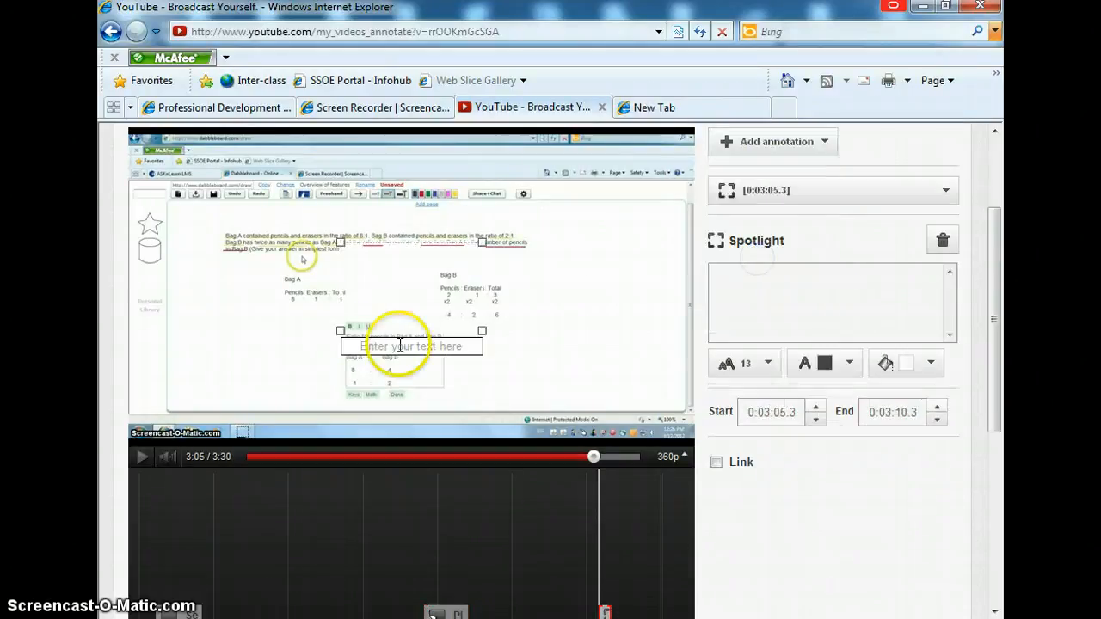
# Step: Enter the spotlight text "Good reminder to simplify but I am afraid you simplified incorrectly."
pyautogui.click(370, 345)
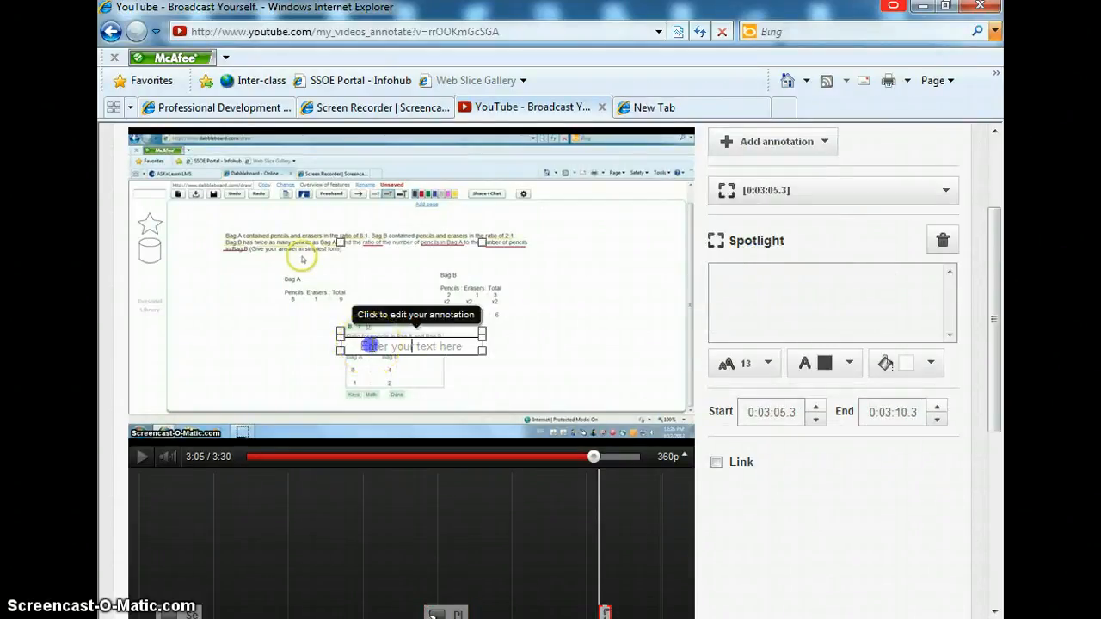
pyautogui.write('Good re')
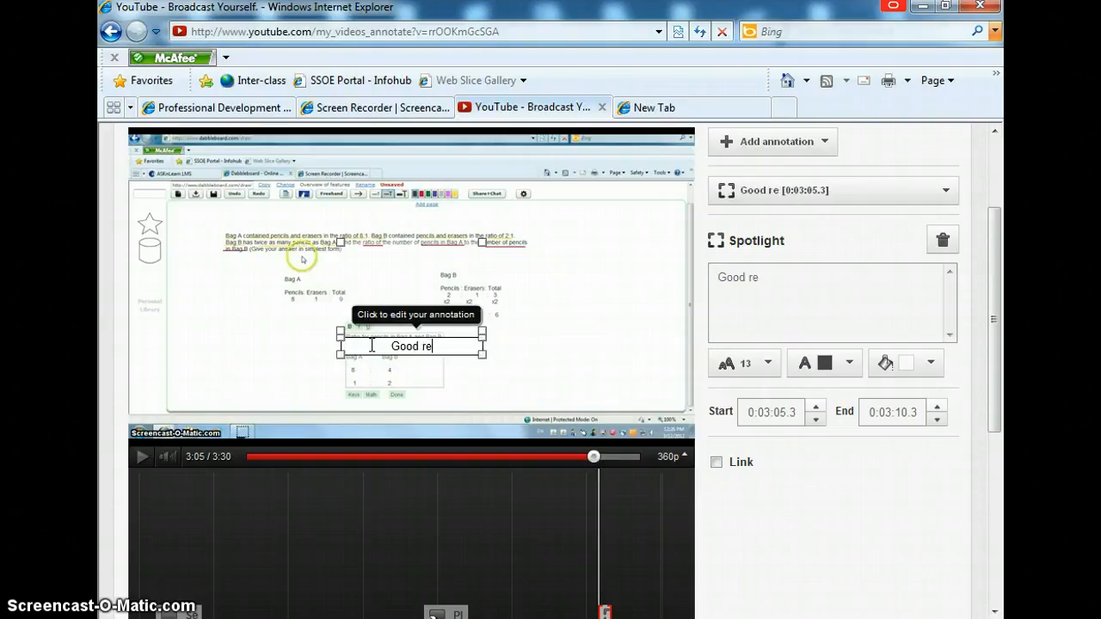
pyautogui.write('minder to simplify but I')
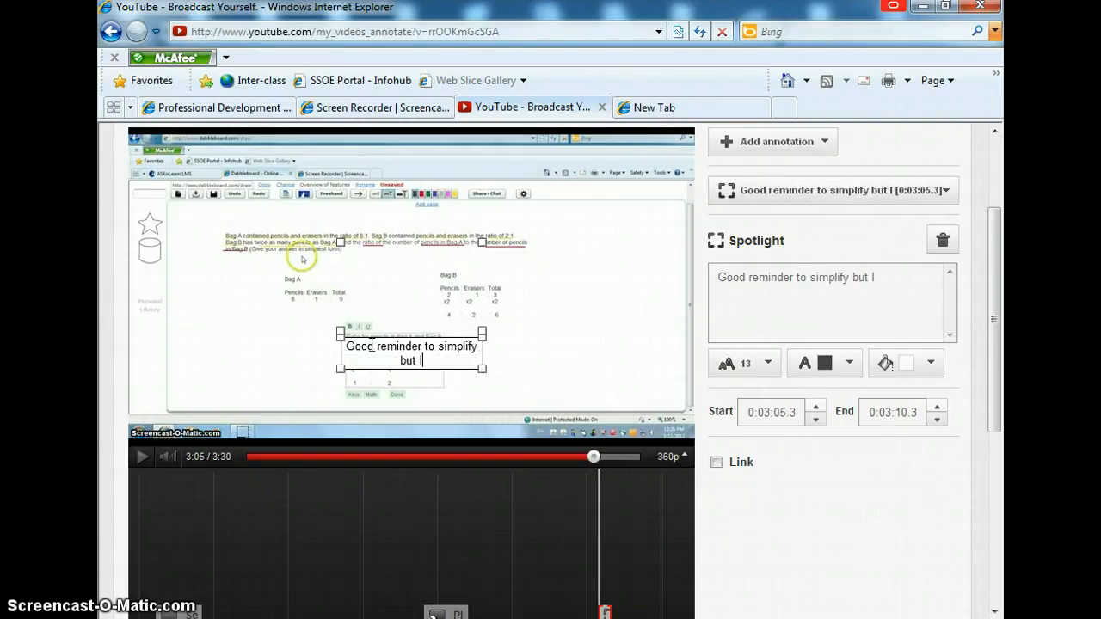
pyautogui.write(' am afraid ')
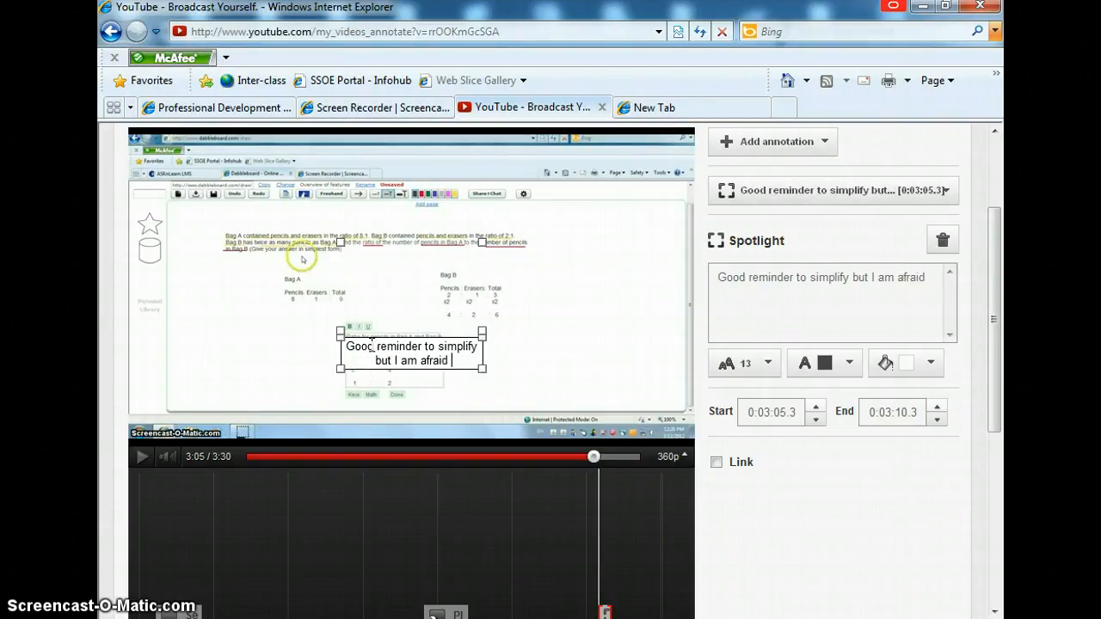
pyautogui.write('your')
pyautogui.press('BackSpace')
pyautogui.write('simpl')
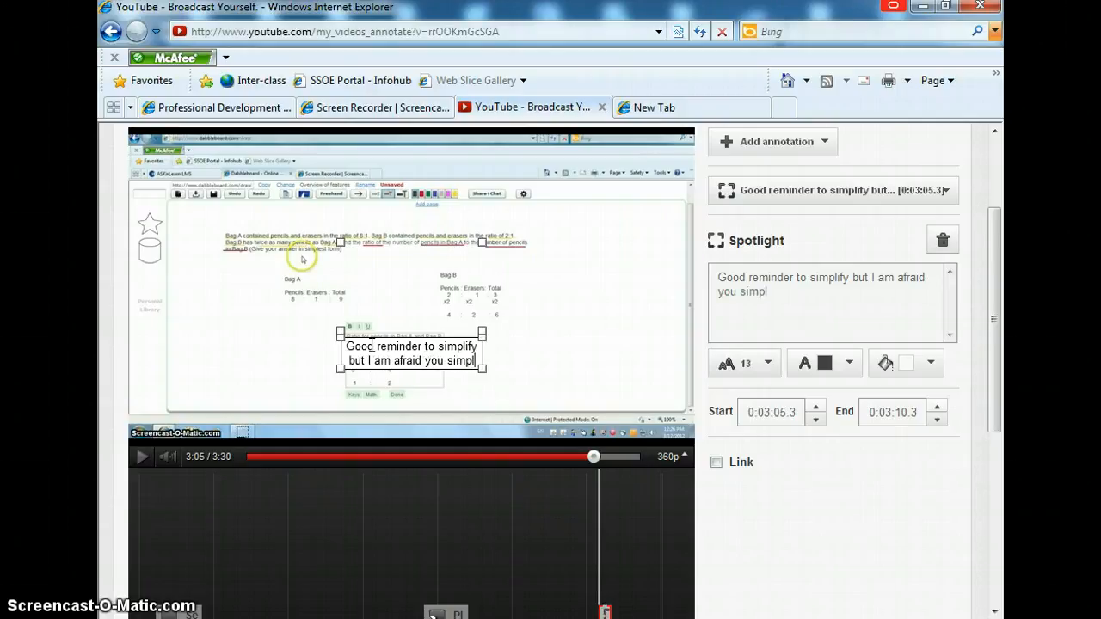
pyautogui.write('ified inco')
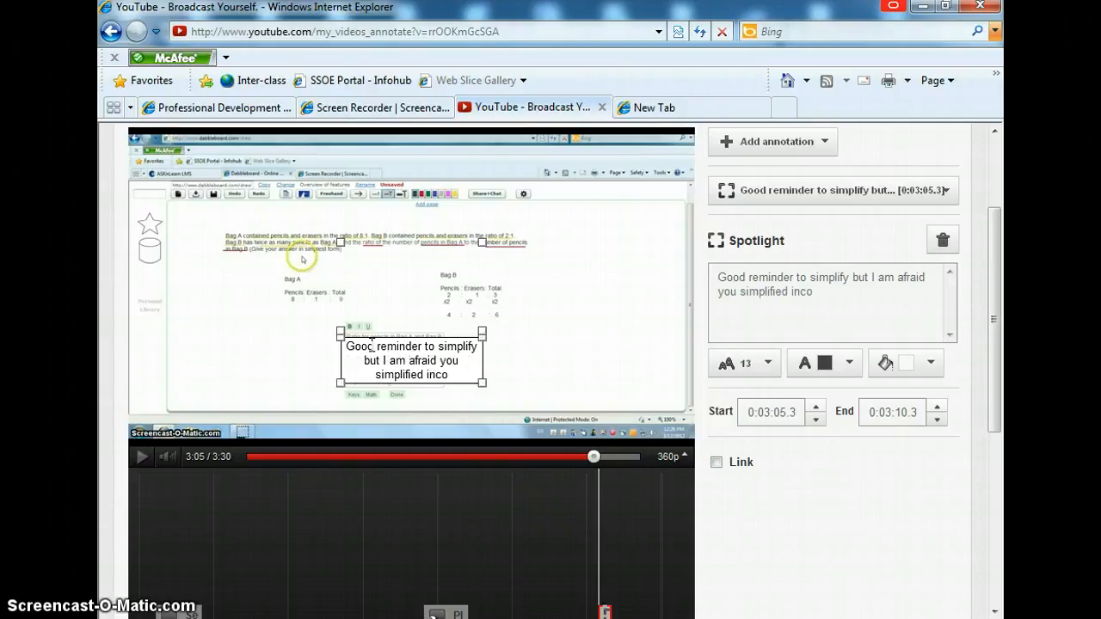
pyautogui.write('rrectly.')
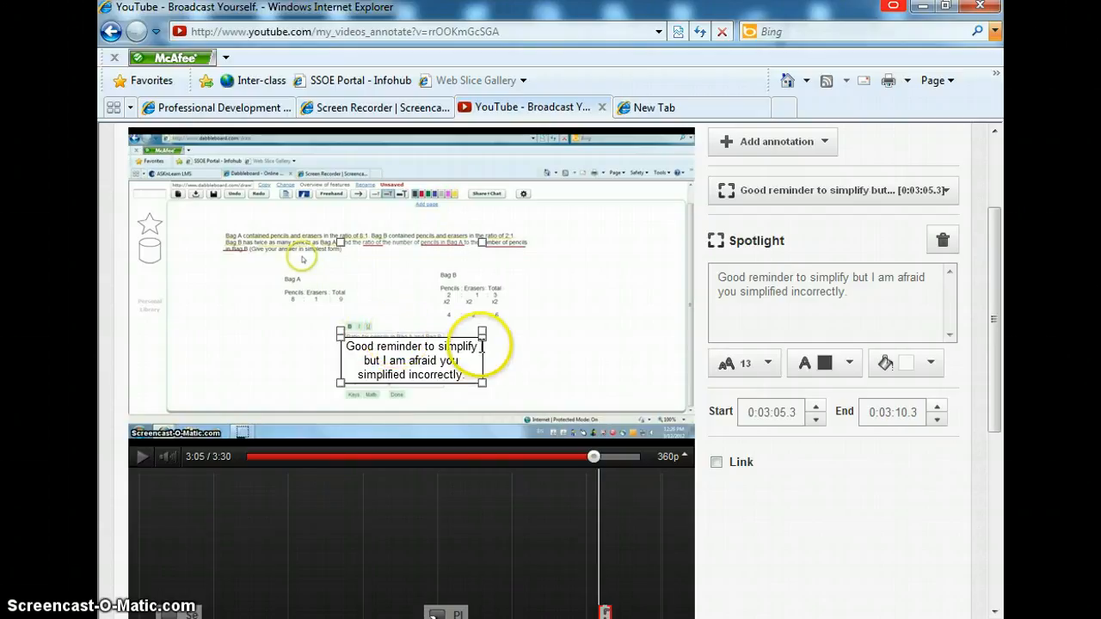
pyautogui.click(477, 379)
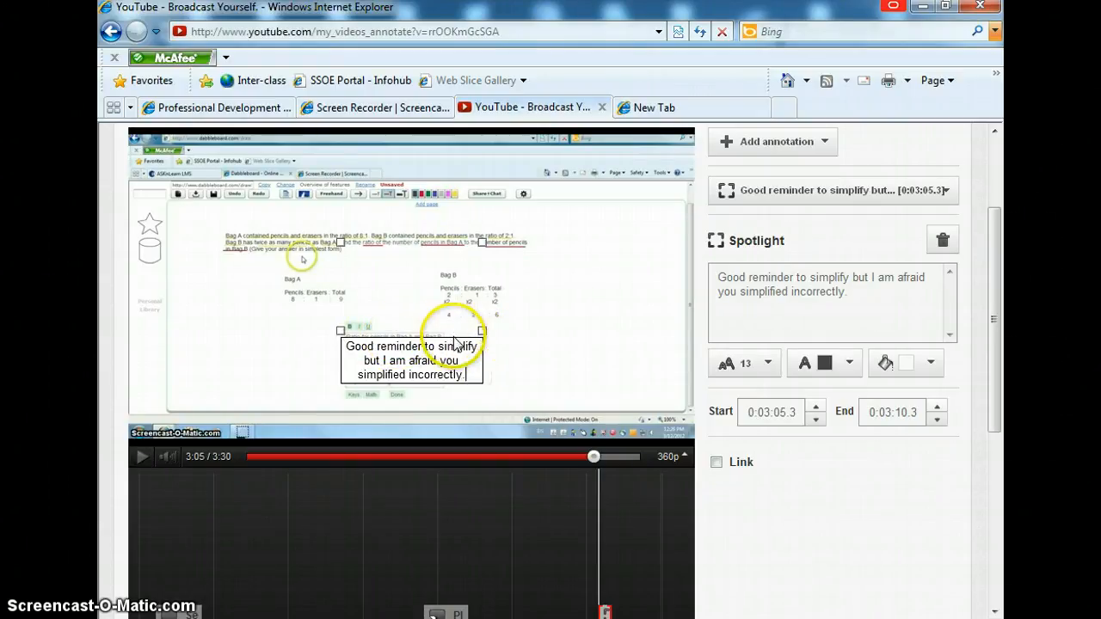
pyautogui.click(487, 344)
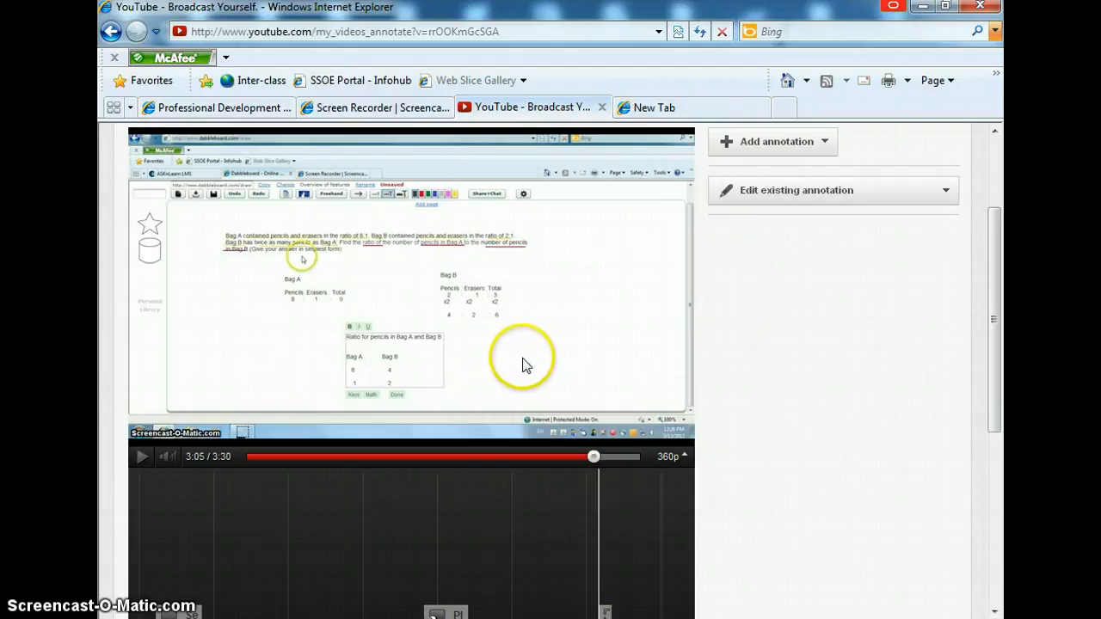
# Step: Move and resize the spotlight to frame the ratio table for Bag A and Bag B, with the text below it
pyautogui.click(605, 456)
pyautogui.click(605, 612)
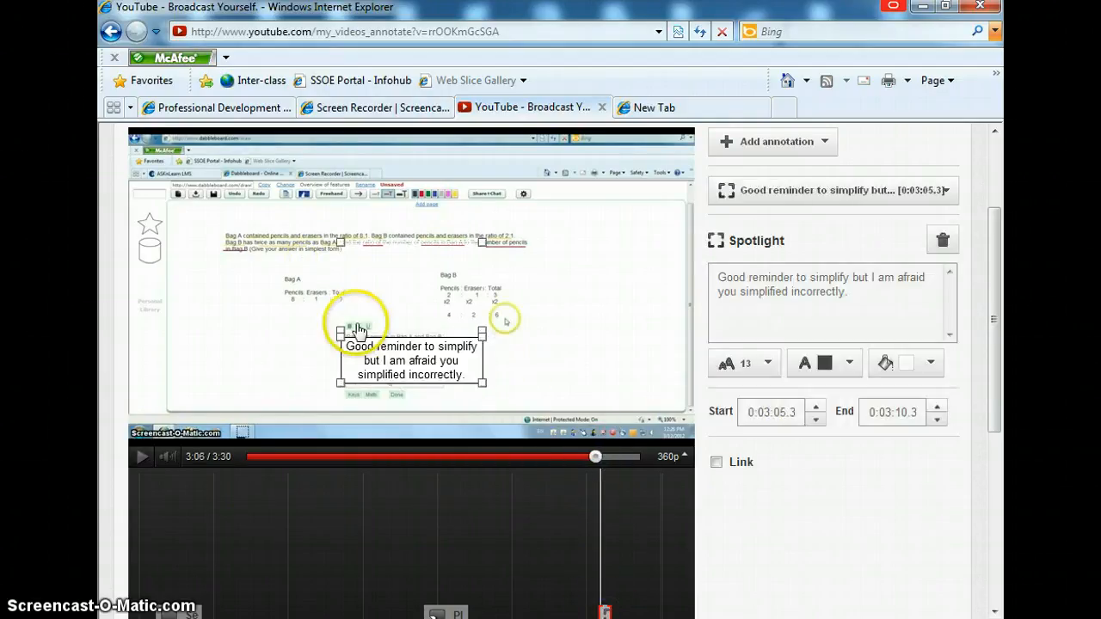
pyautogui.moveTo(344, 328); pyautogui.dragTo(491, 361)
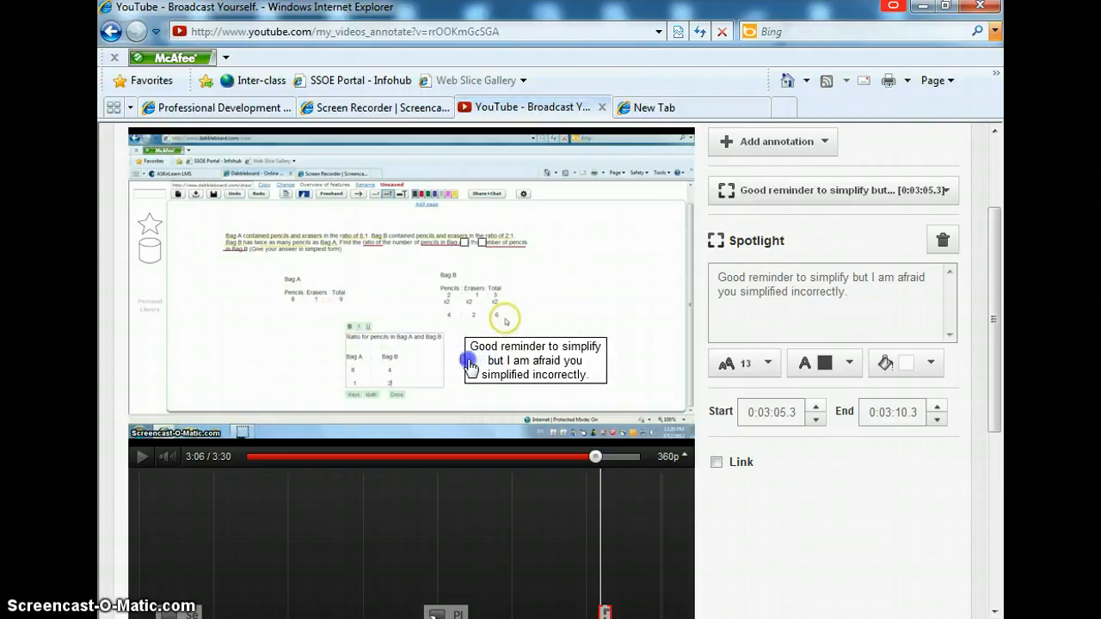
pyautogui.moveTo(479, 249); pyautogui.dragTo(448, 332)
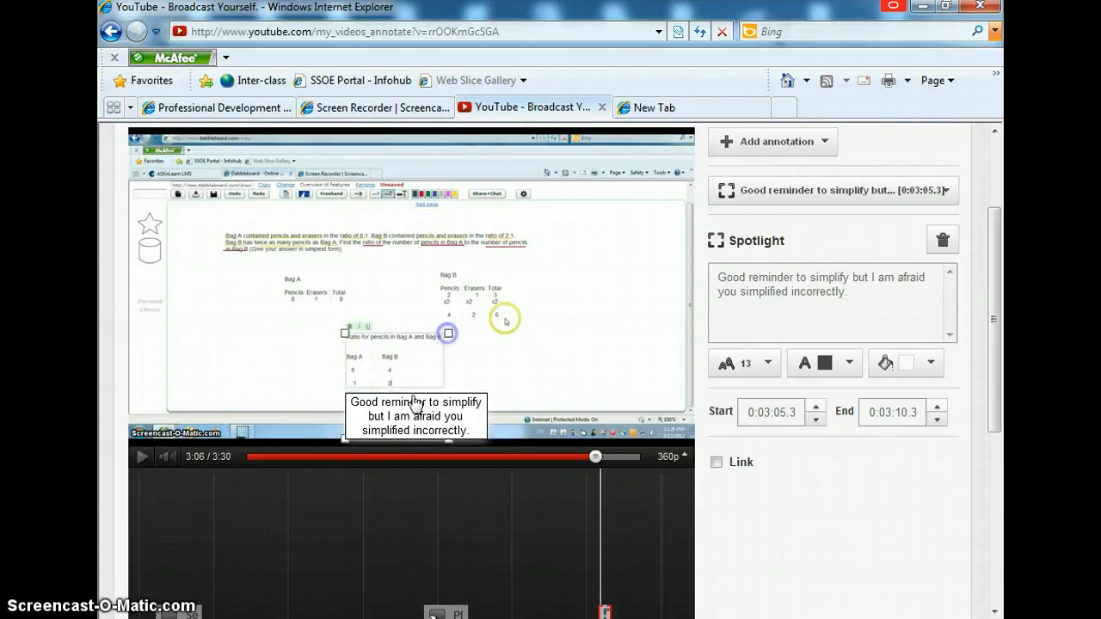
pyautogui.moveTo(448, 444); pyautogui.dragTo(445, 386)
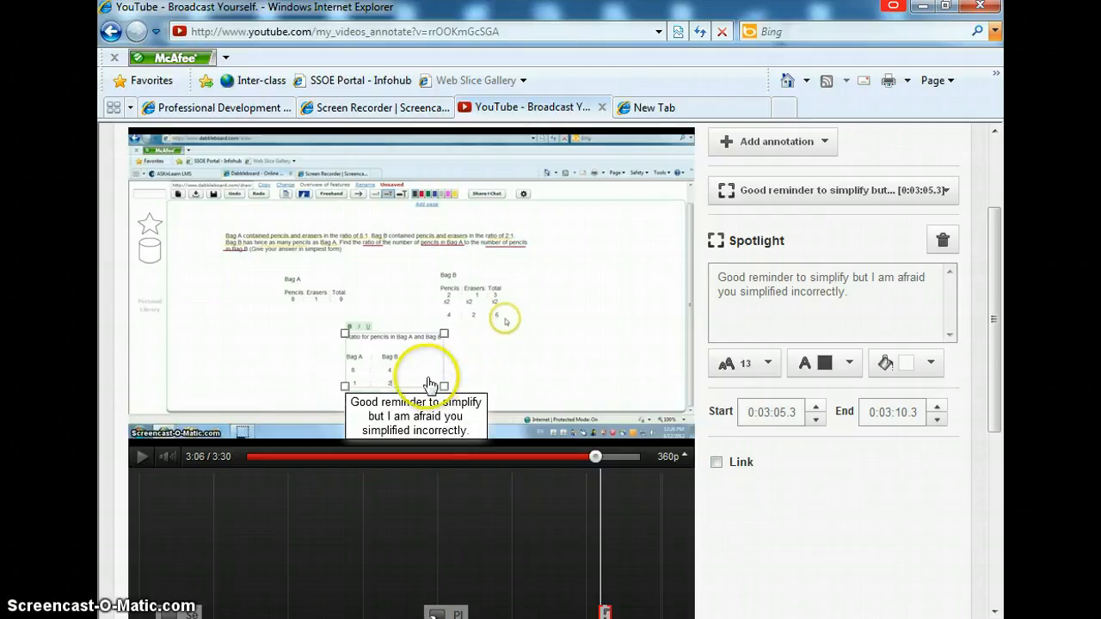
pyautogui.moveTo(443, 334); pyautogui.dragTo(442, 350)
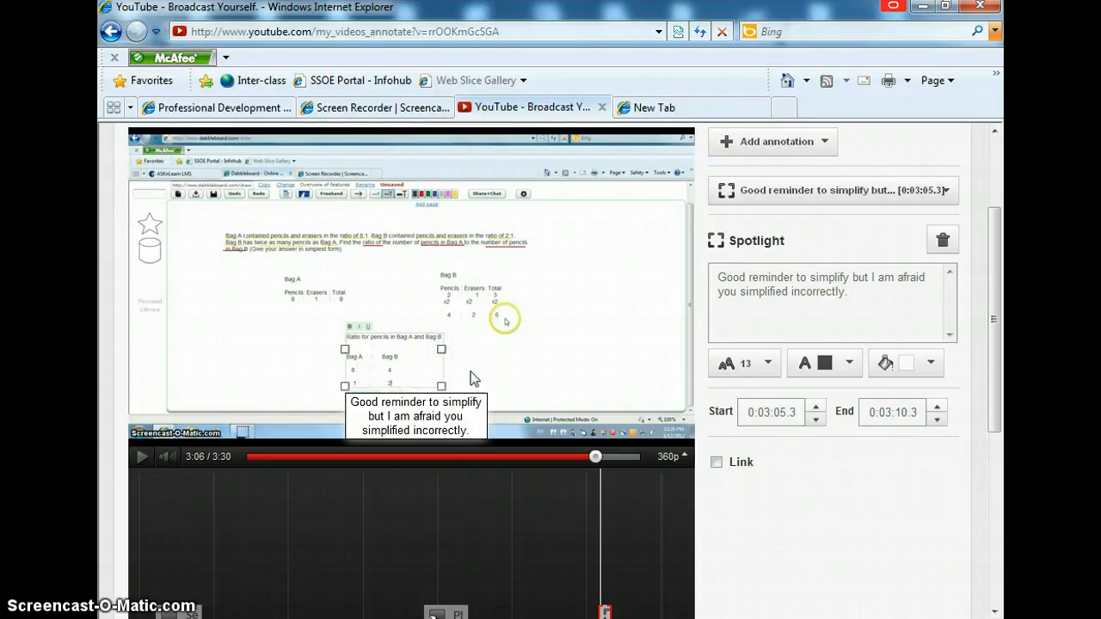
pyautogui.click(718, 569)
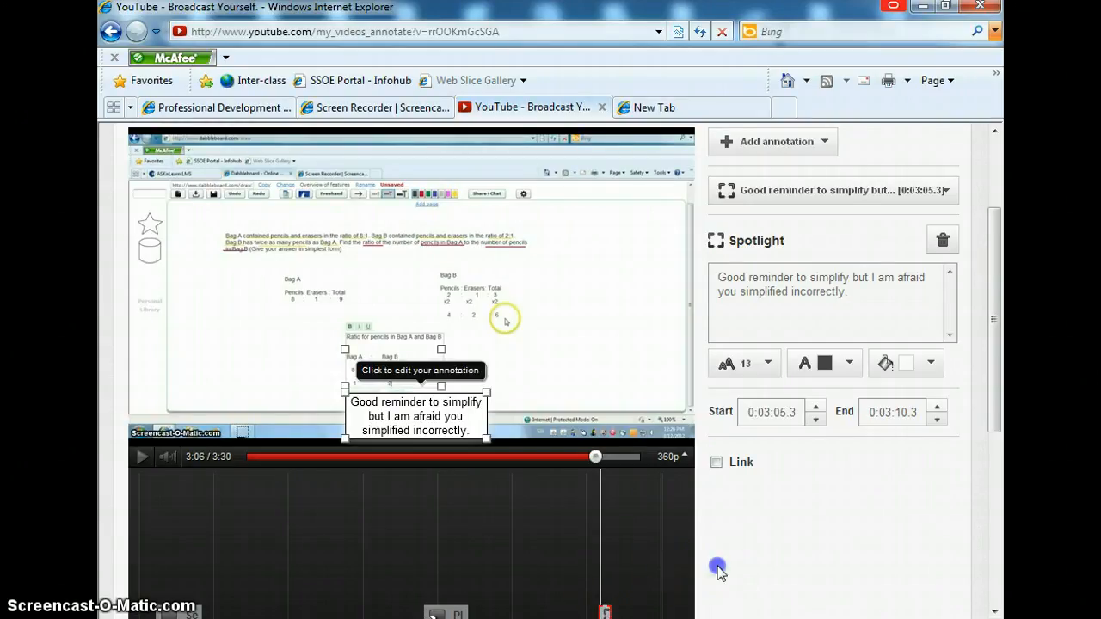
# Step: Set the spotlight's timeline span to start at 0:02:50.3 and end at 0:03:12.8
pyautogui.scroll(-2, 717, 569)
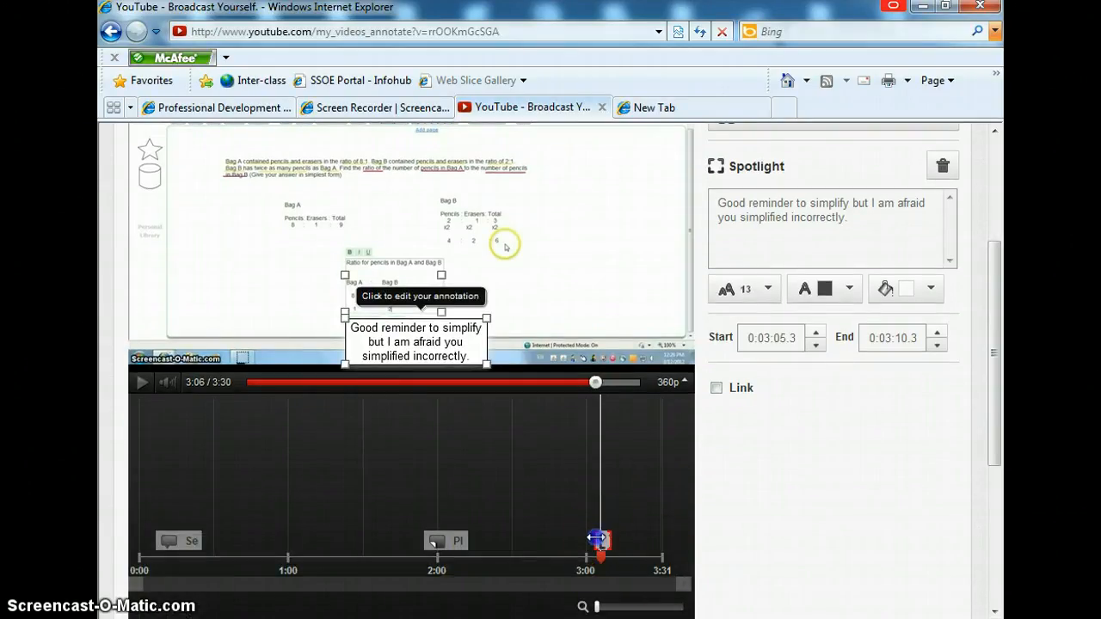
pyautogui.moveTo(582, 540)
pyautogui.mouseDown()
pyautogui.moveTo(569, 540)
pyautogui.moveTo(619, 540)
pyautogui.mouseUp()
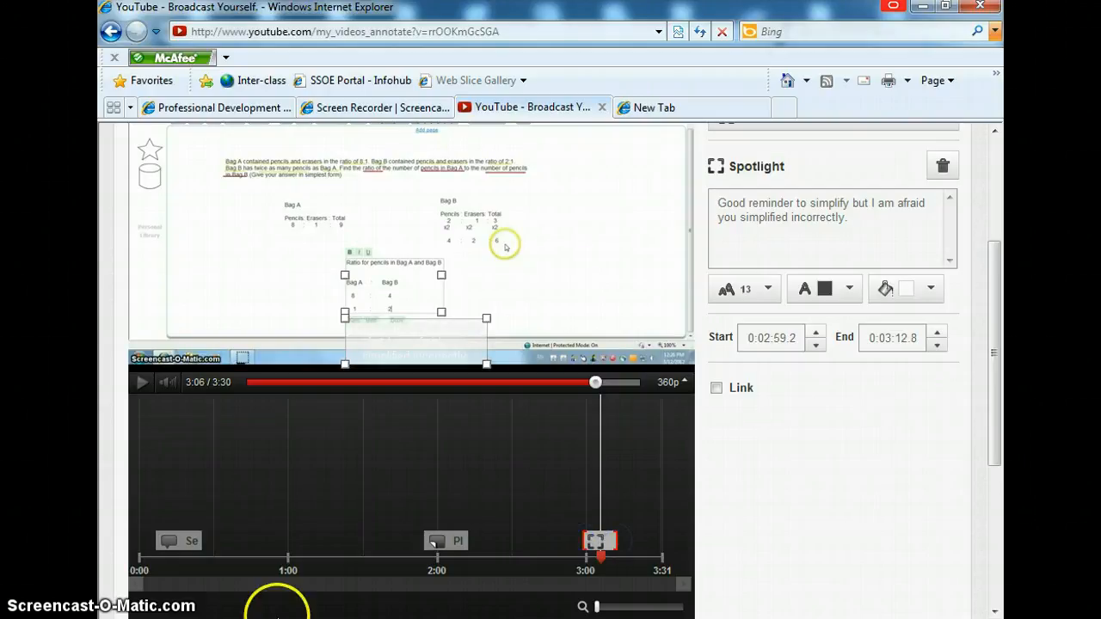
pyautogui.click(551, 381)
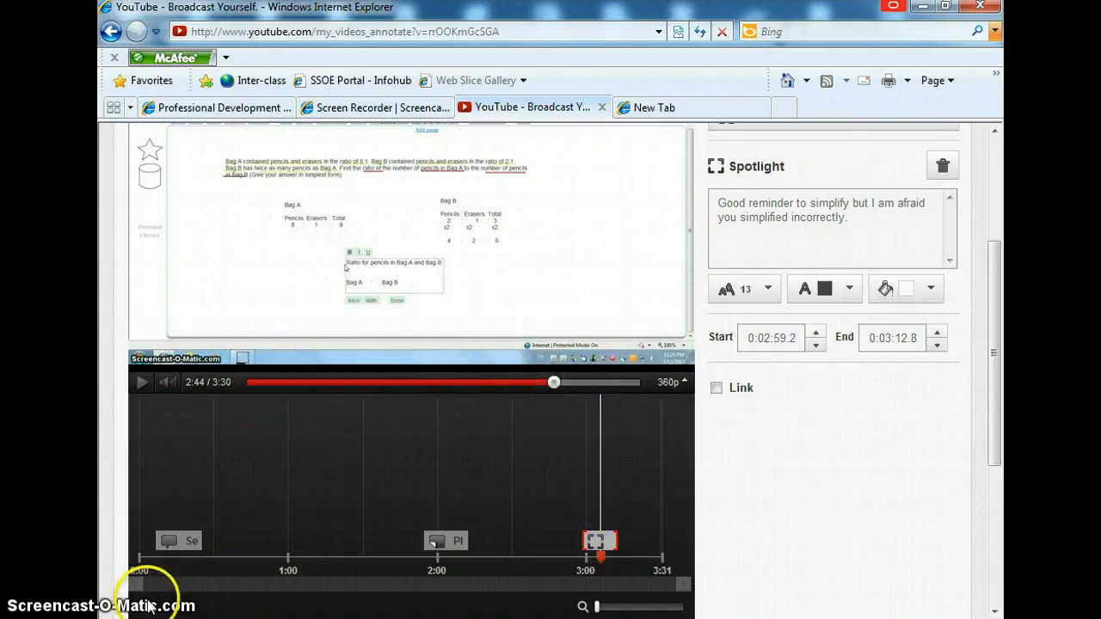
pyautogui.click(141, 383)
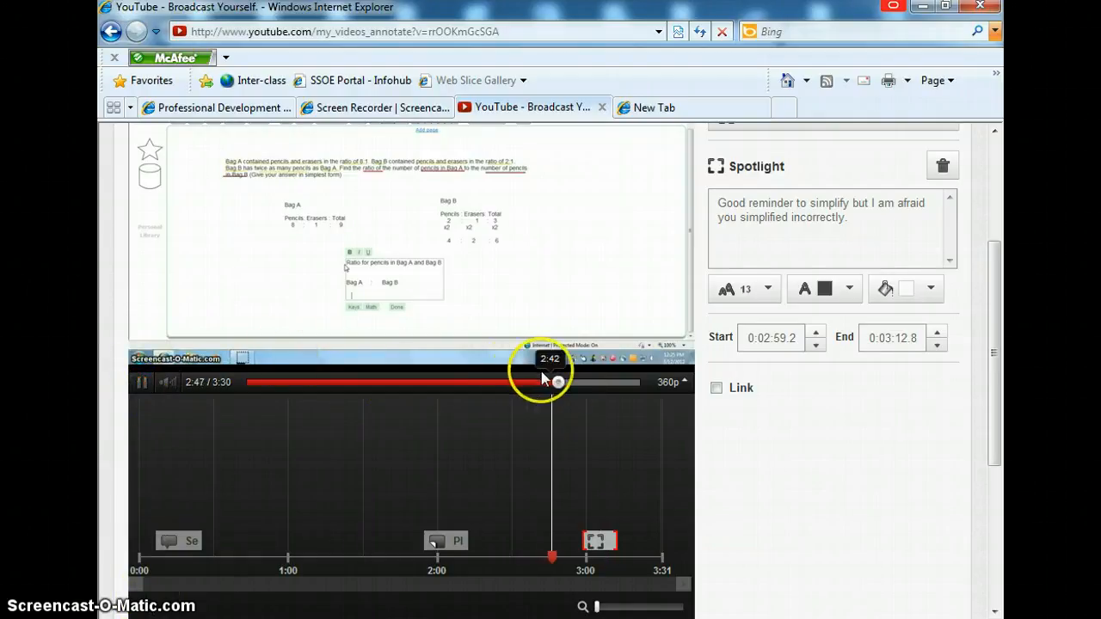
pyautogui.click(571, 384)
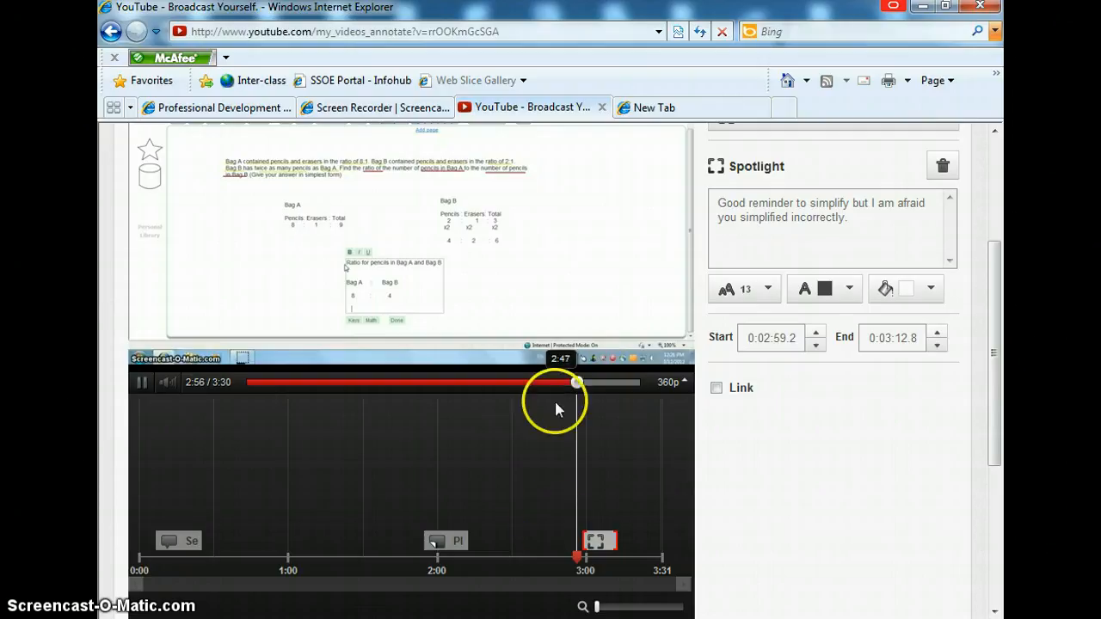
pyautogui.moveTo(584, 540); pyautogui.dragTo(569, 540)
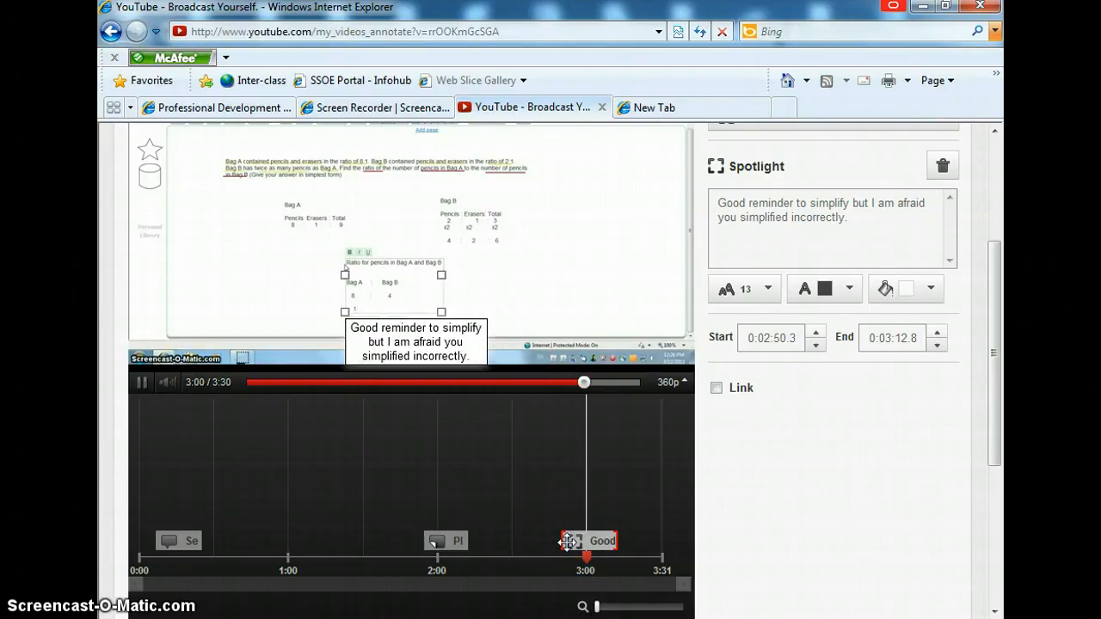
# Step: Play the video to review the spotlight in context
pyautogui.click(595, 541)
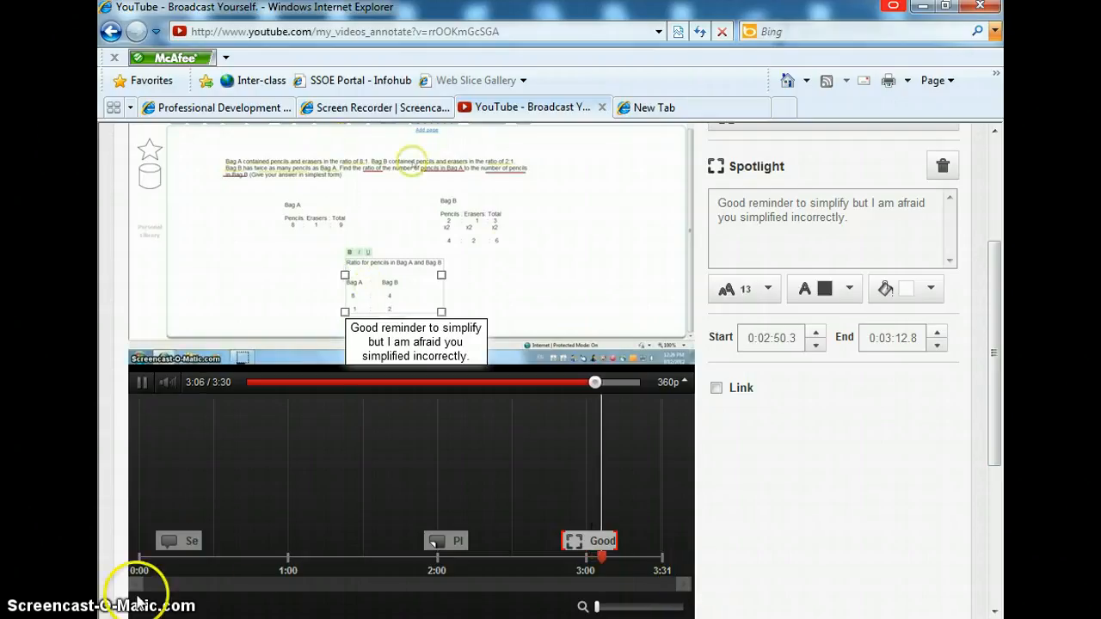
pyautogui.click(143, 380)
pyautogui.click(791, 514)
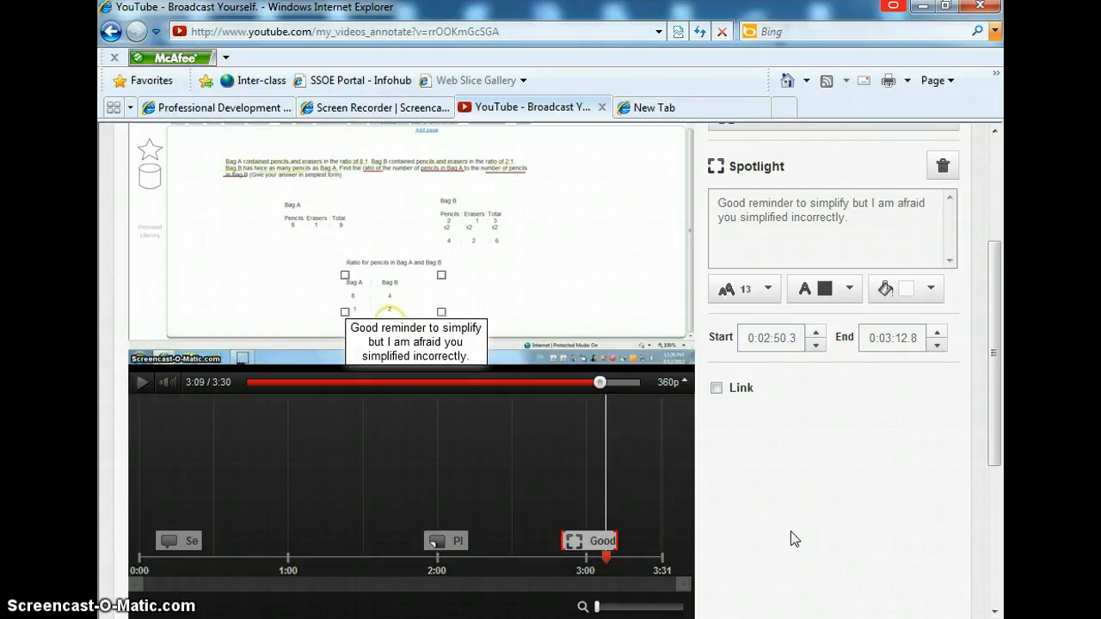
# Step: Save the annotations and publish them
pyautogui.scroll(2, 793, 538)
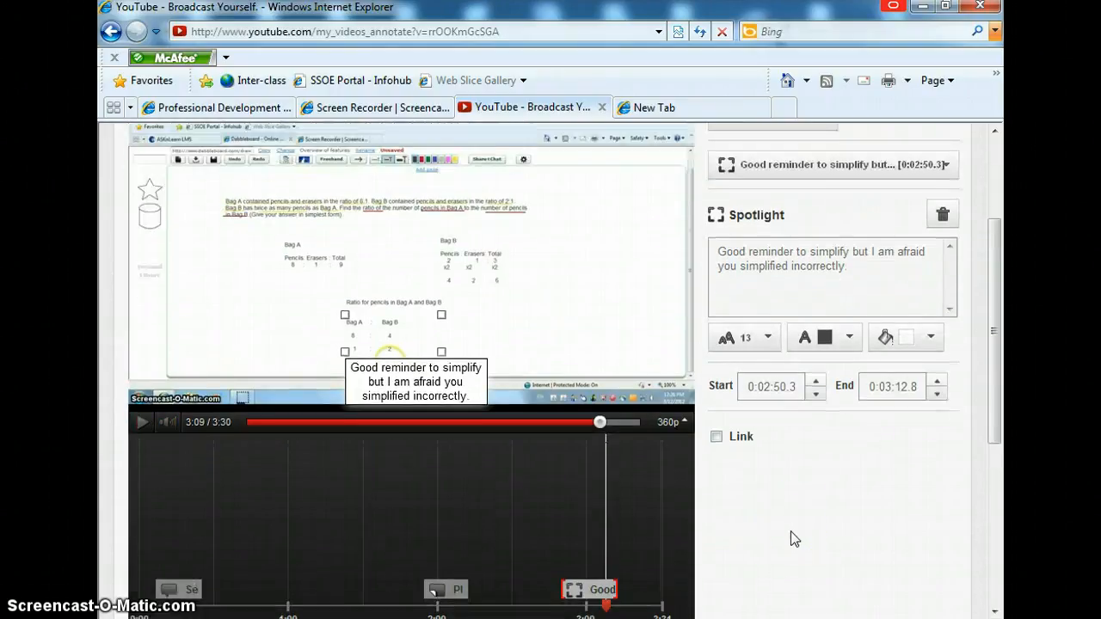
pyautogui.scroll(4, 791, 538)
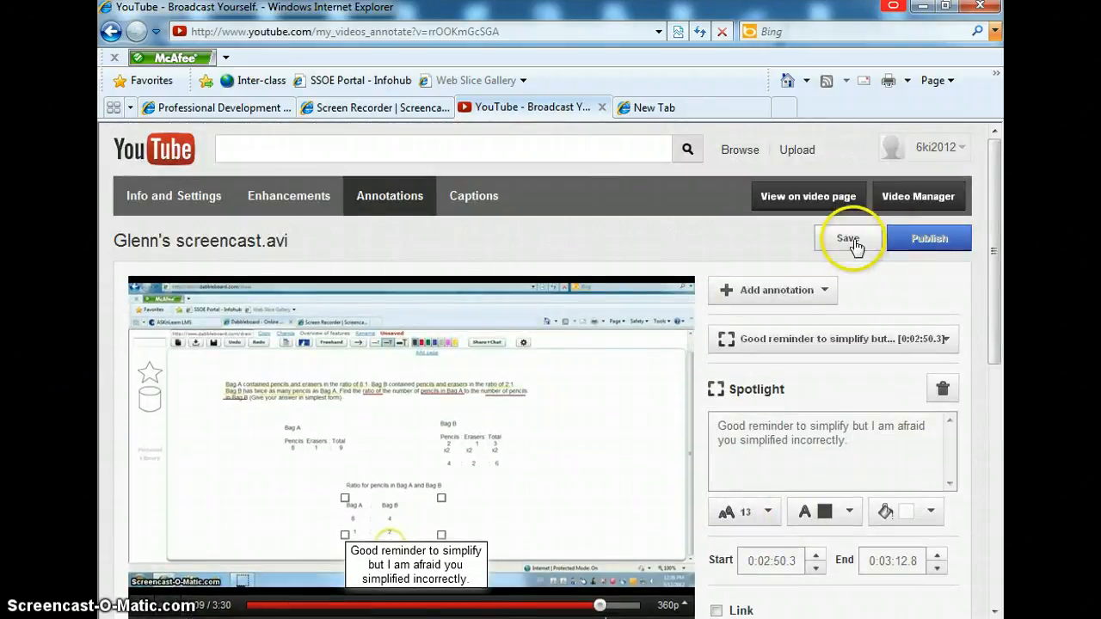
pyautogui.click(908, 244)
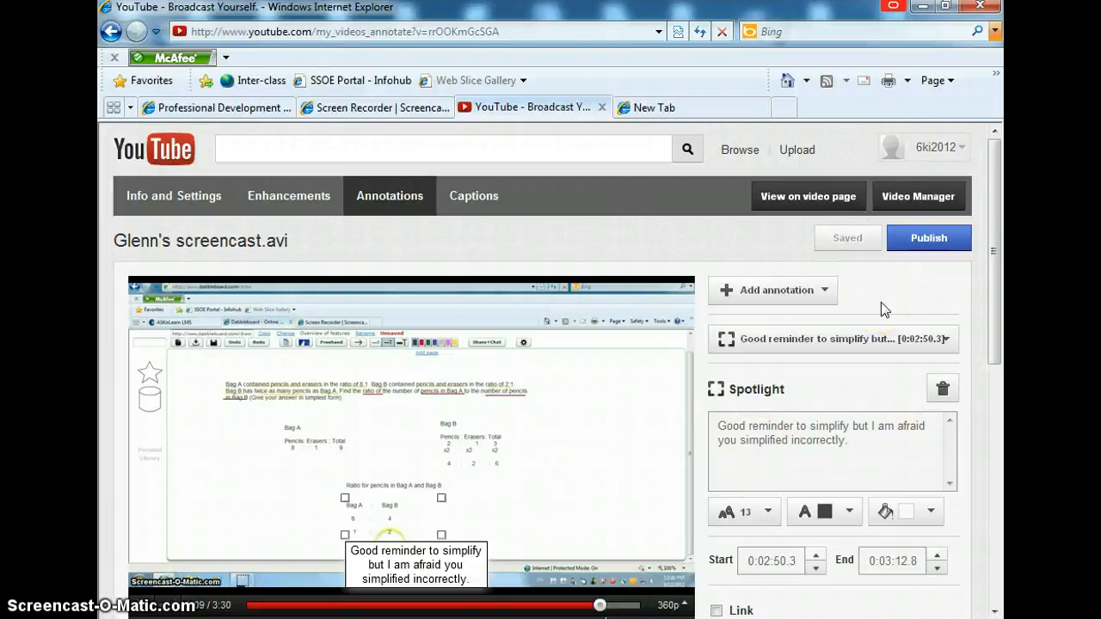
pyautogui.click(938, 247)
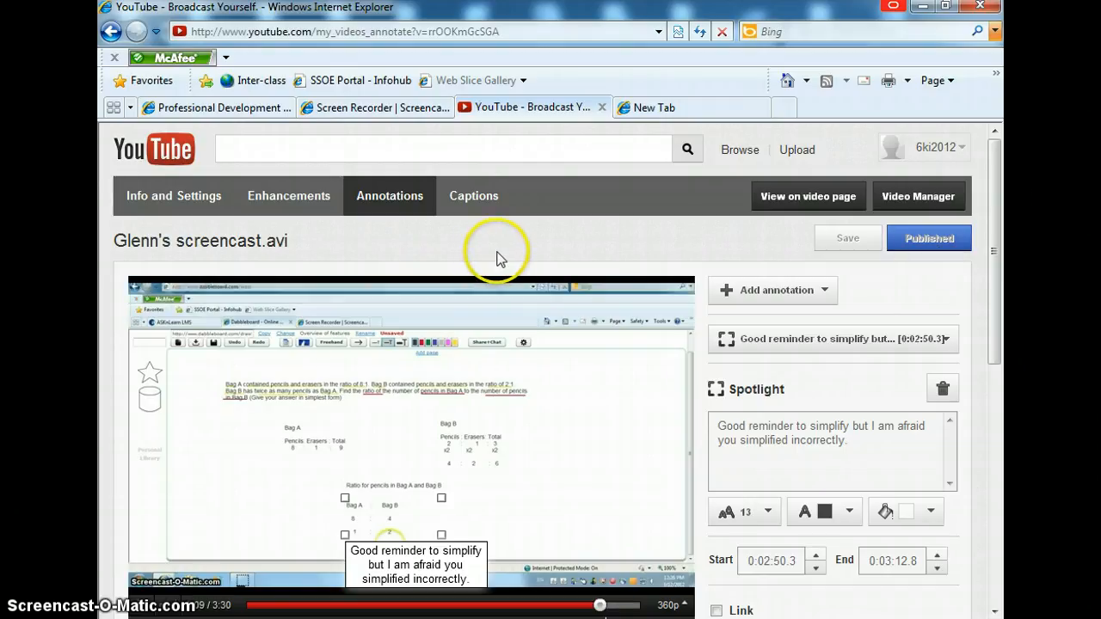
# Step: Open the video's watch page and play it to review the published annotations
pyautogui.scroll(-1, 499, 258)
pyautogui.scroll(1, 499, 258)
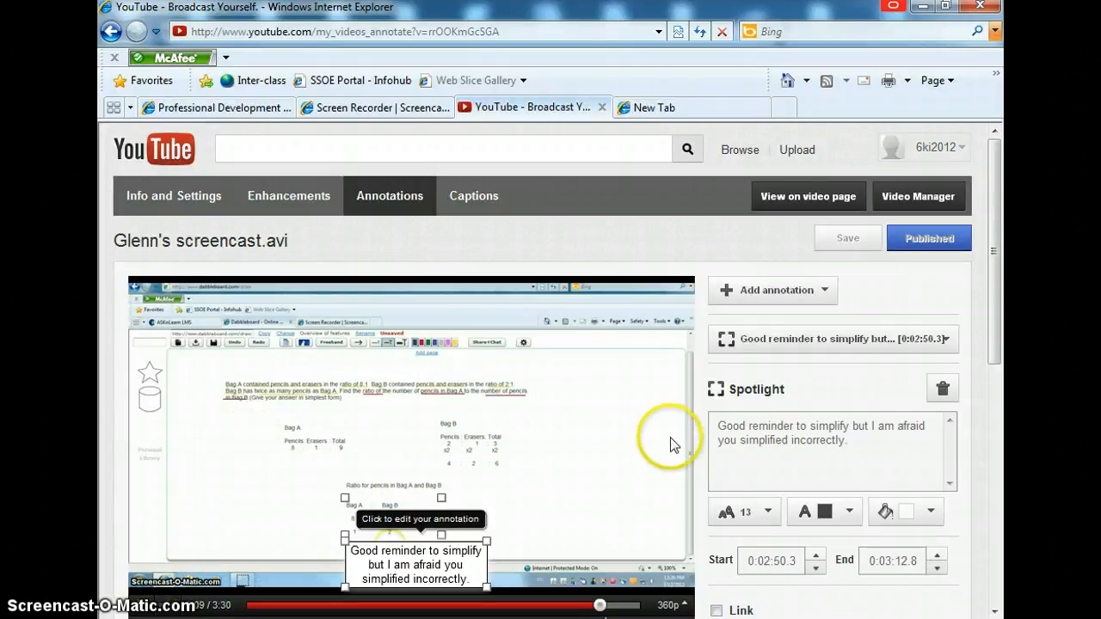
pyautogui.click(795, 196)
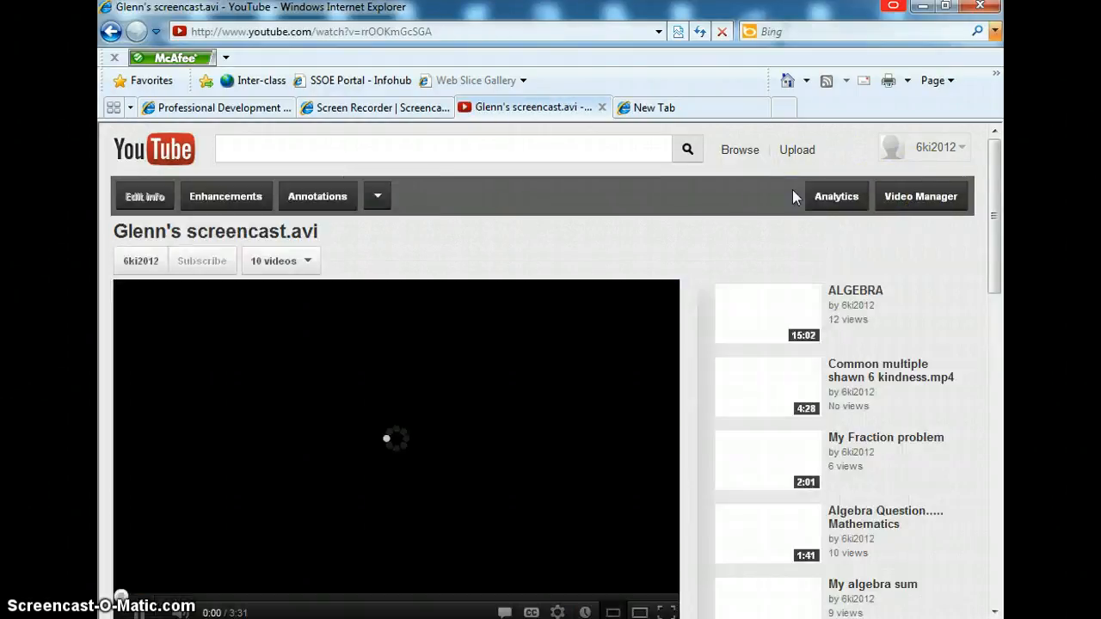
pyautogui.scroll(-1, 690, 391)
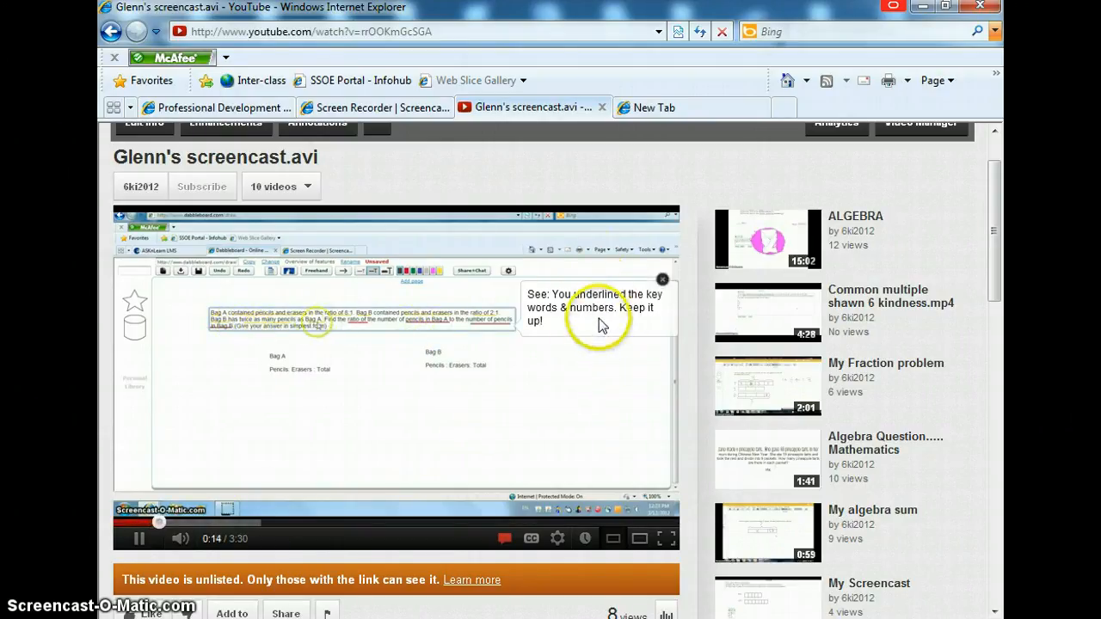
pyautogui.click(232, 553)
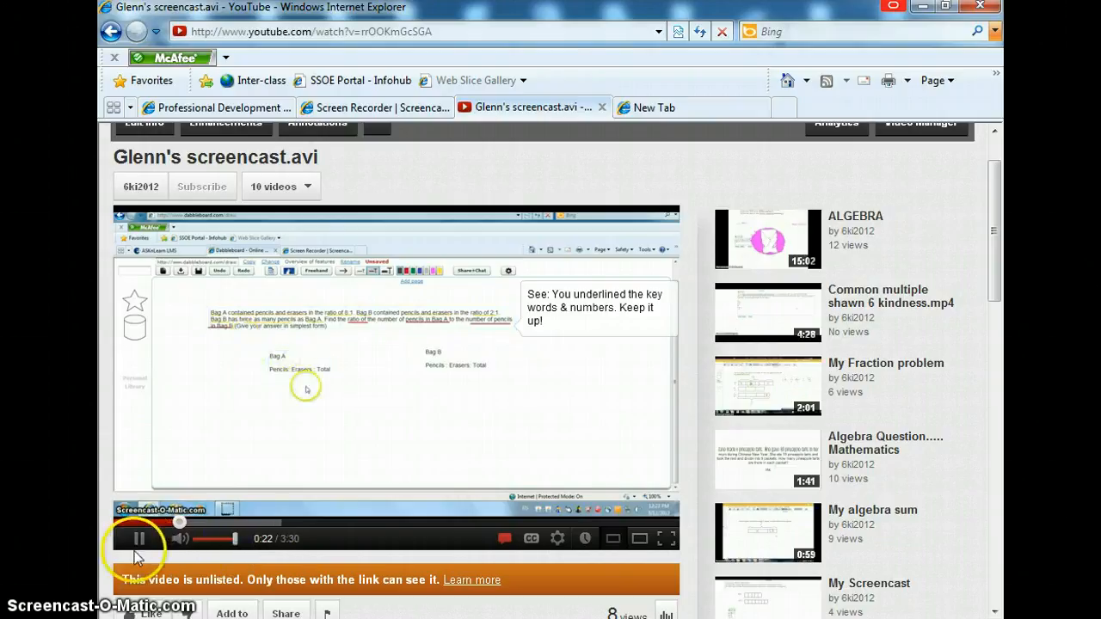
pyautogui.click(538, 522)
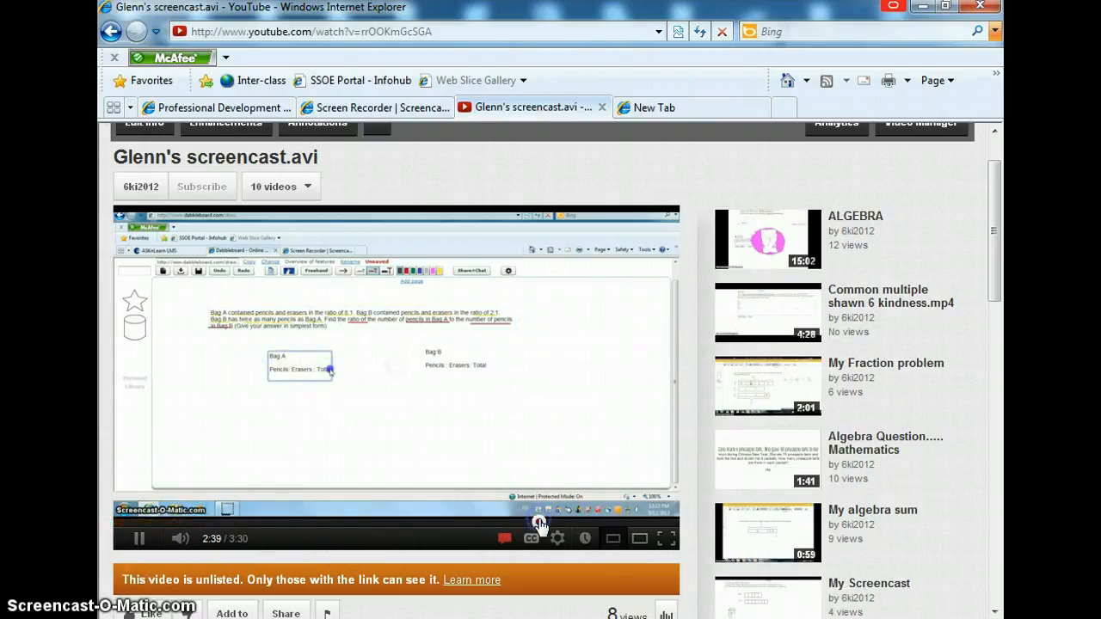